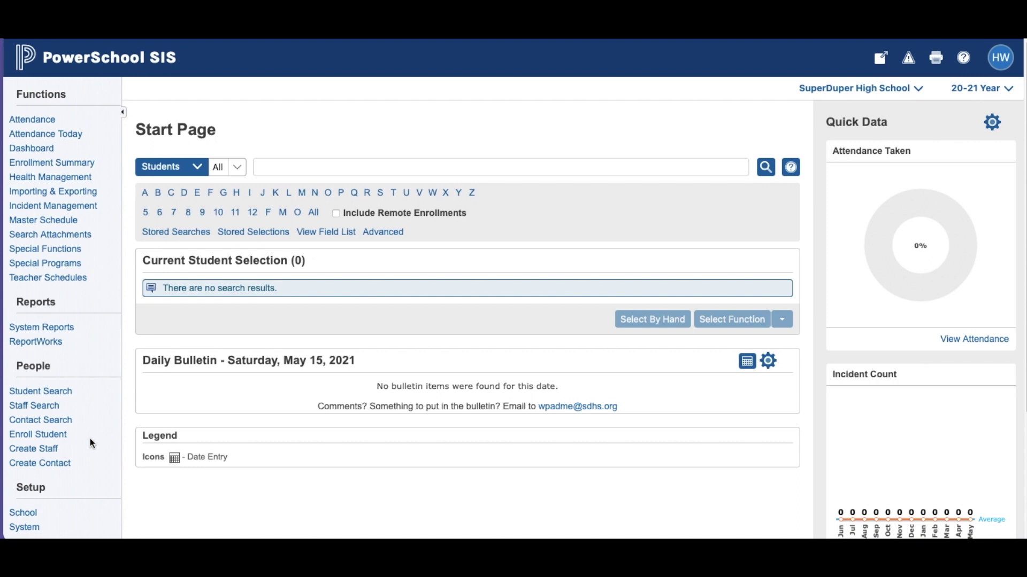
Open the Courses list from the Scheduling section of School Setup
click(34, 513)
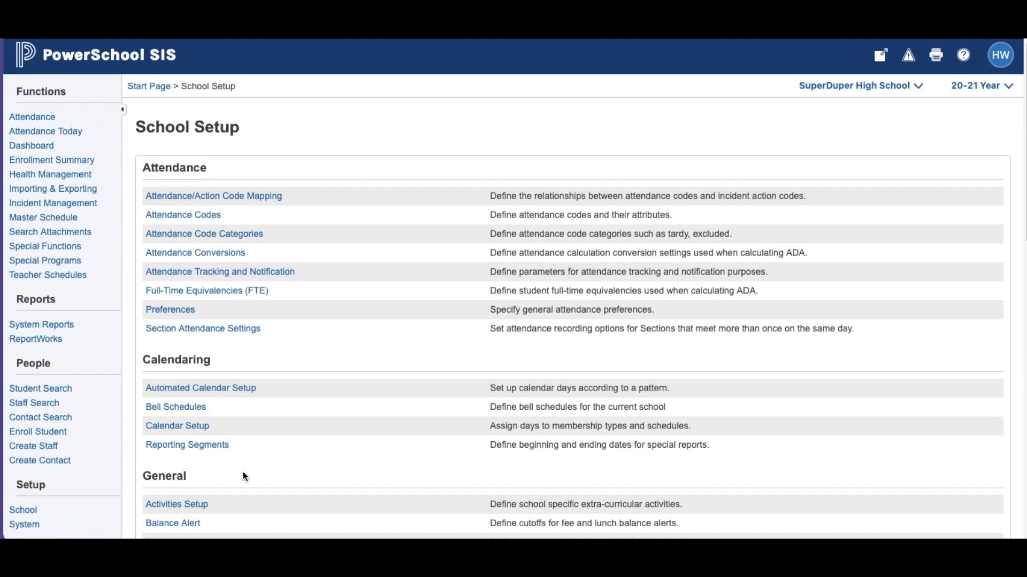
scroll(243, 472, down, 9)
scroll(241, 472, down, 3)
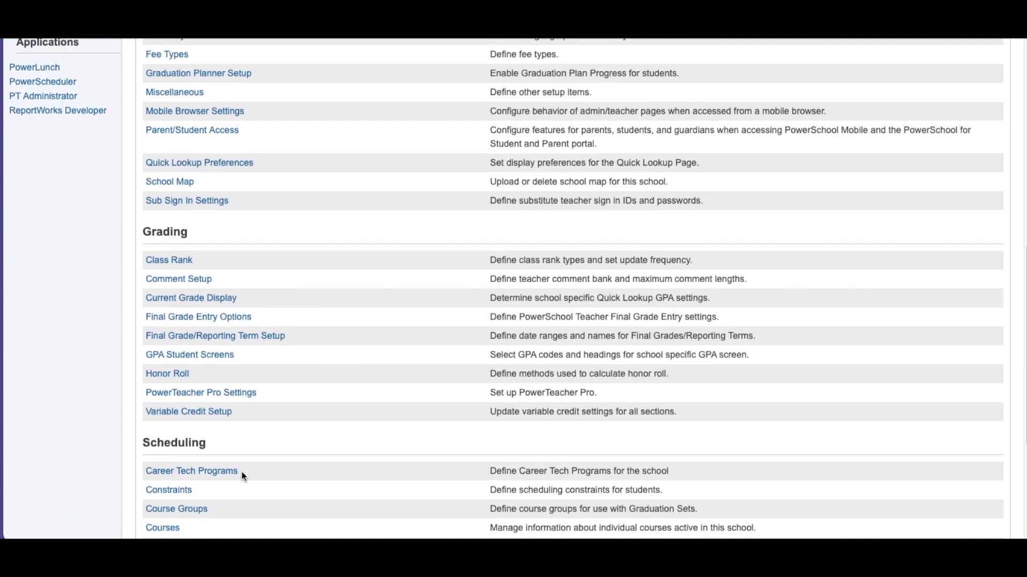
click(163, 457)
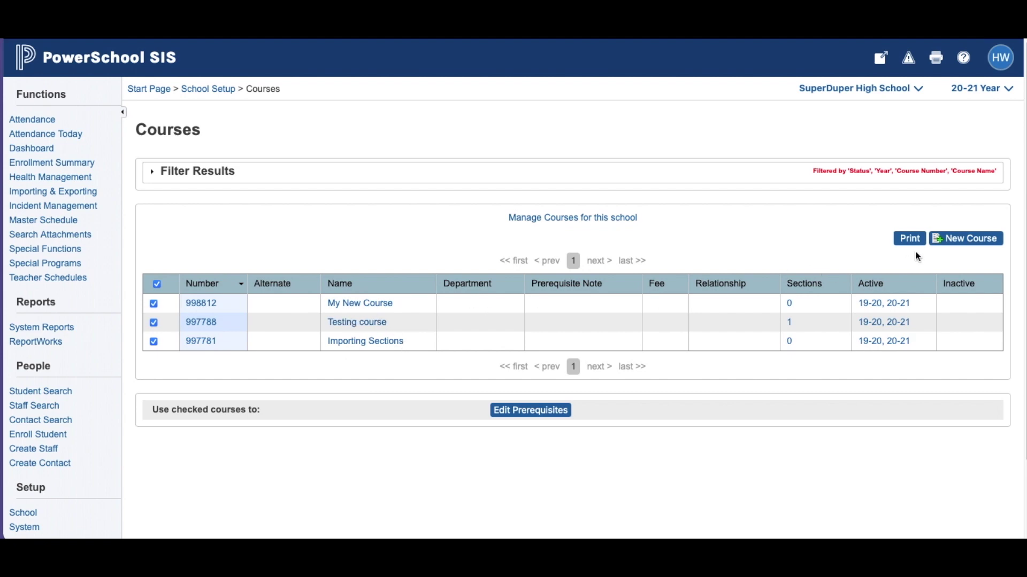
Start a new course named My Other Course with course number 998813
click(965, 241)
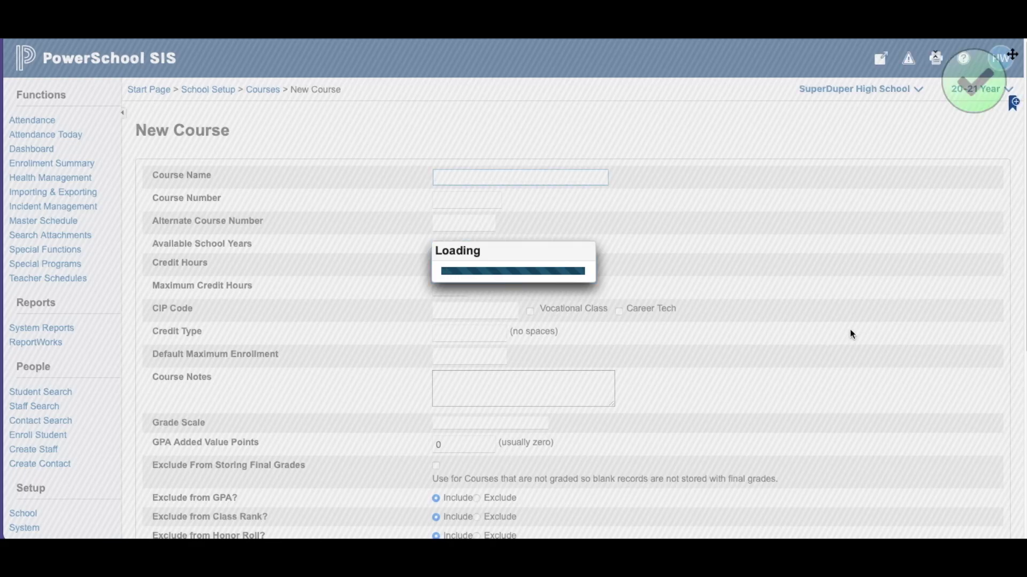
text(My O)
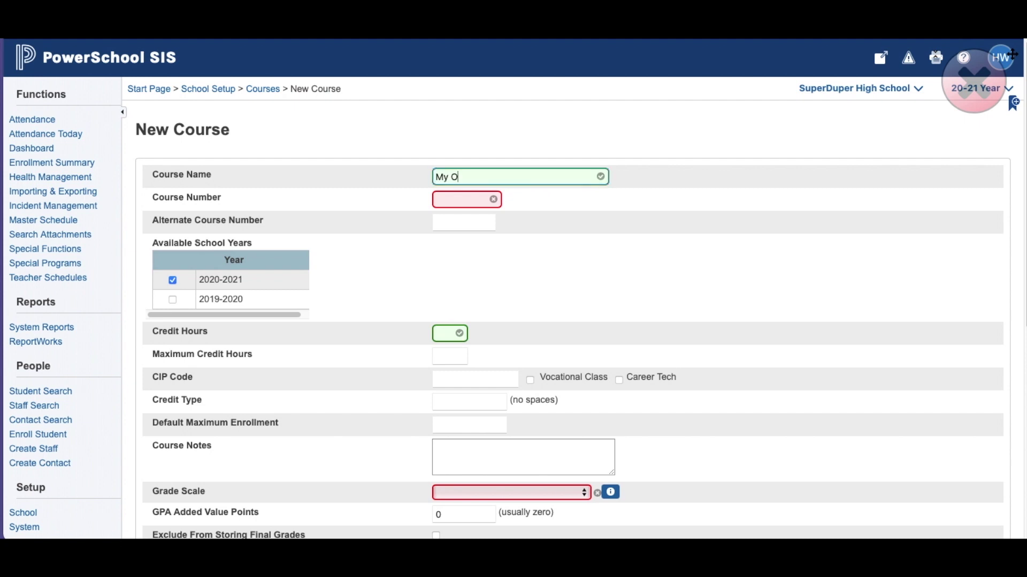
text(ther COurse)
click(490, 177)
key(BackSpace)
text(o)
click(477, 200)
text(998813)
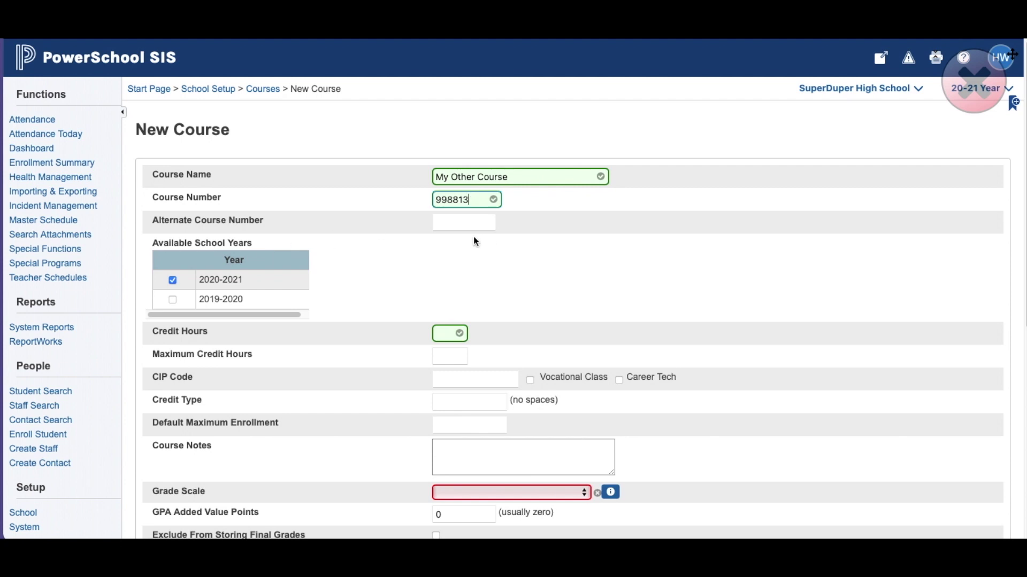
Add year 2019-2020, and set 1 credit hour, maximum 1, and credit type Elective
click(172, 300)
scroll(345, 310, down, 2)
scroll(345, 310, down, 3)
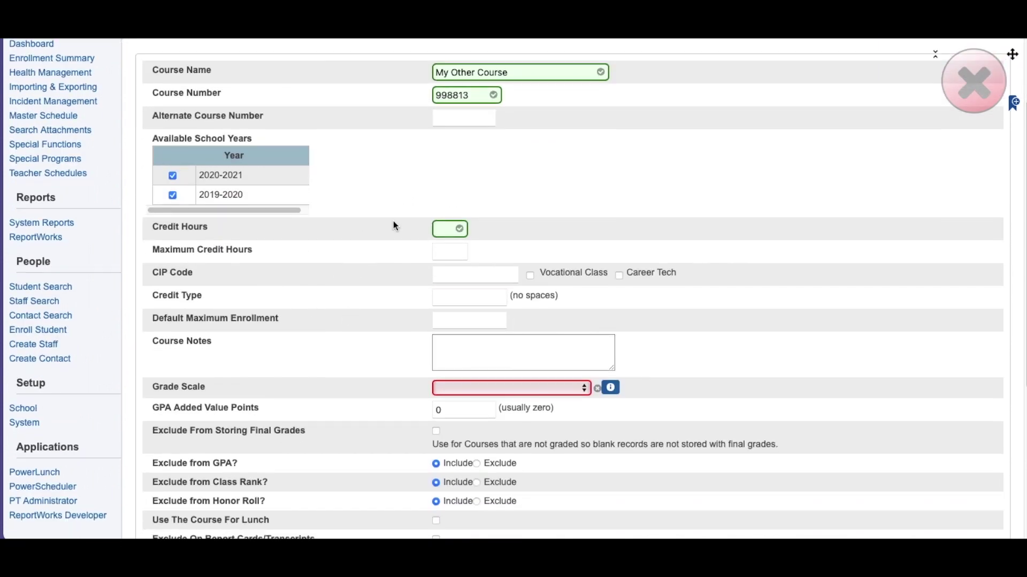
click(443, 228)
text(1)
click(436, 252)
text(1)
scroll(434, 249, down, 2)
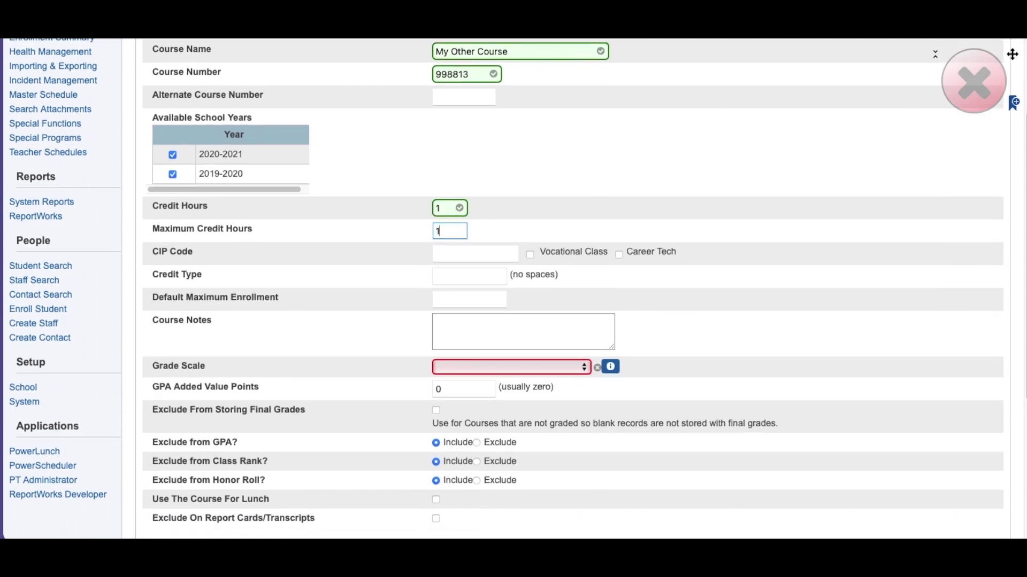
scroll(436, 249, down, 1)
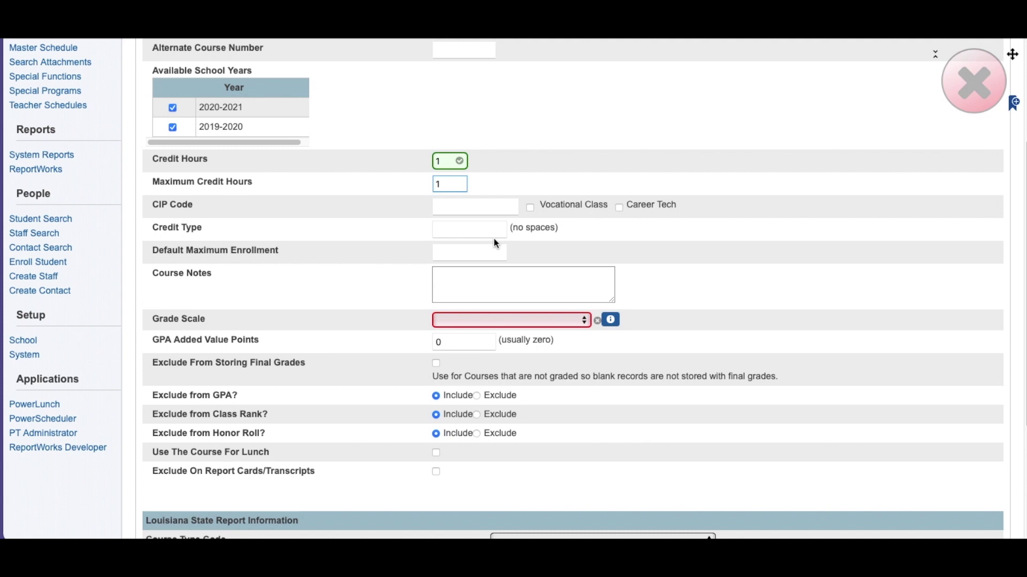
click(480, 231)
text(Elective)
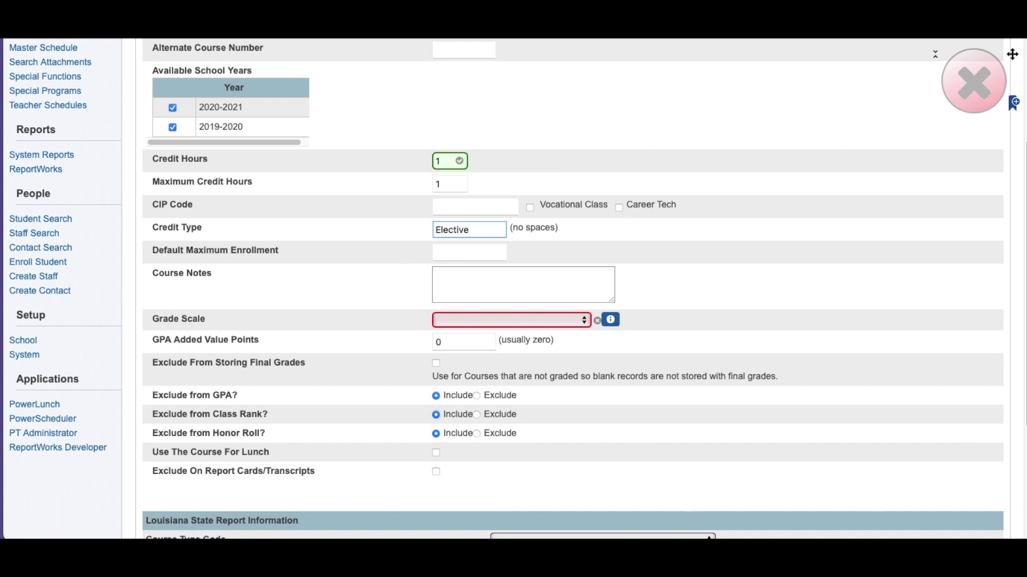
scroll(473, 234, down, 1)
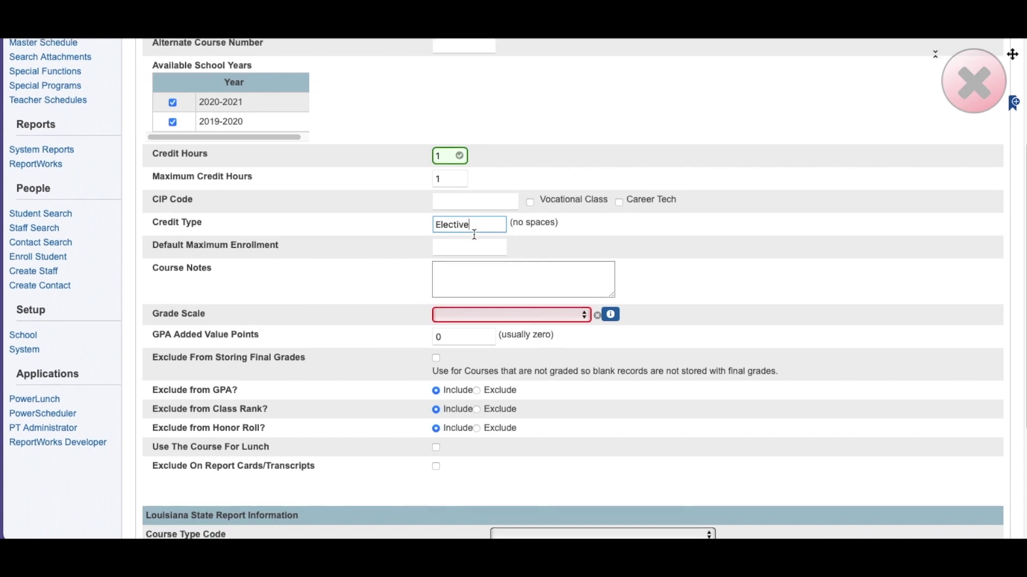
Choose JSC HS as the course's grade scale and review the rest of the form
click(583, 313)
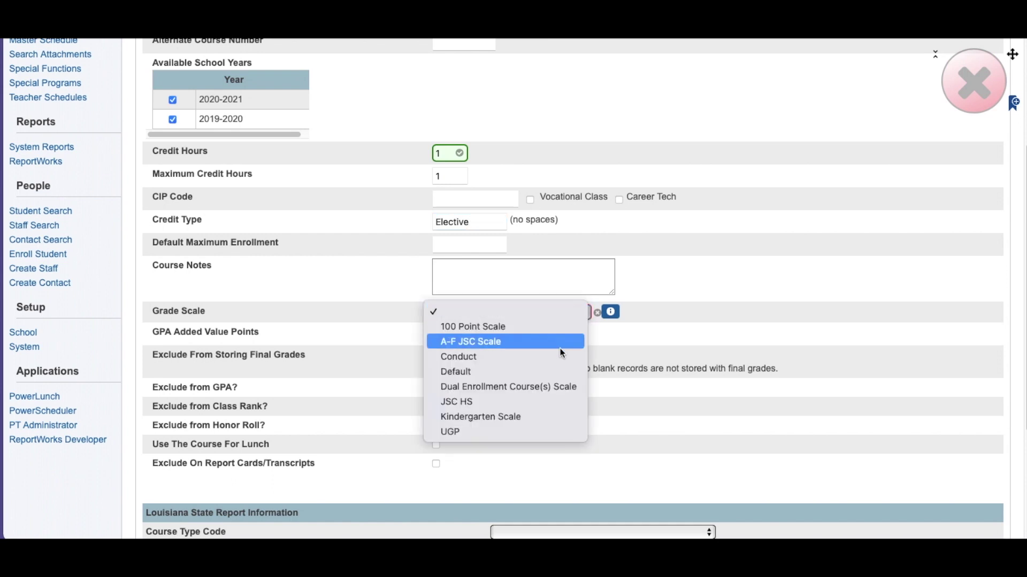
click(543, 401)
scroll(541, 385, down, 5)
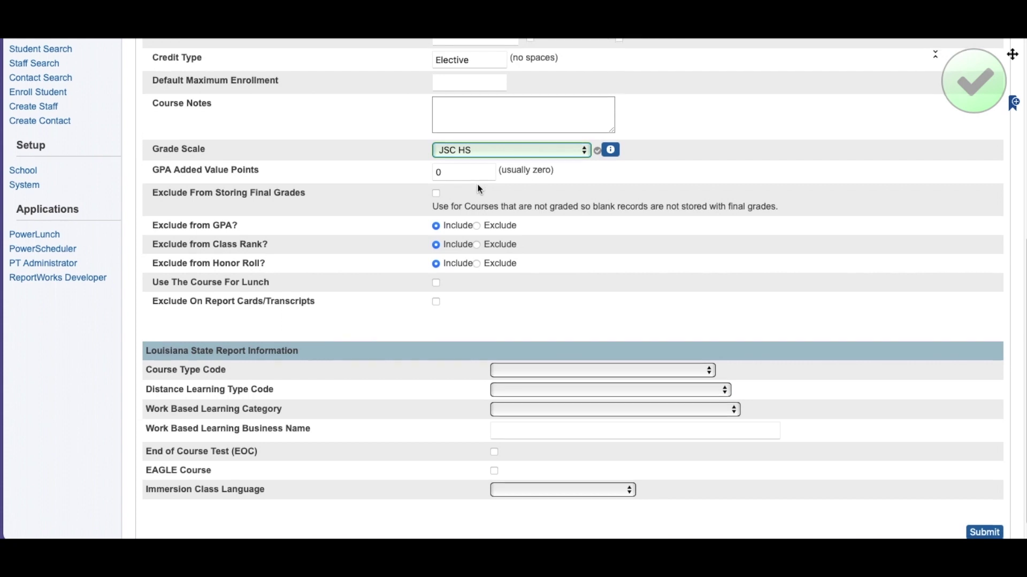
scroll(480, 188, down, 1)
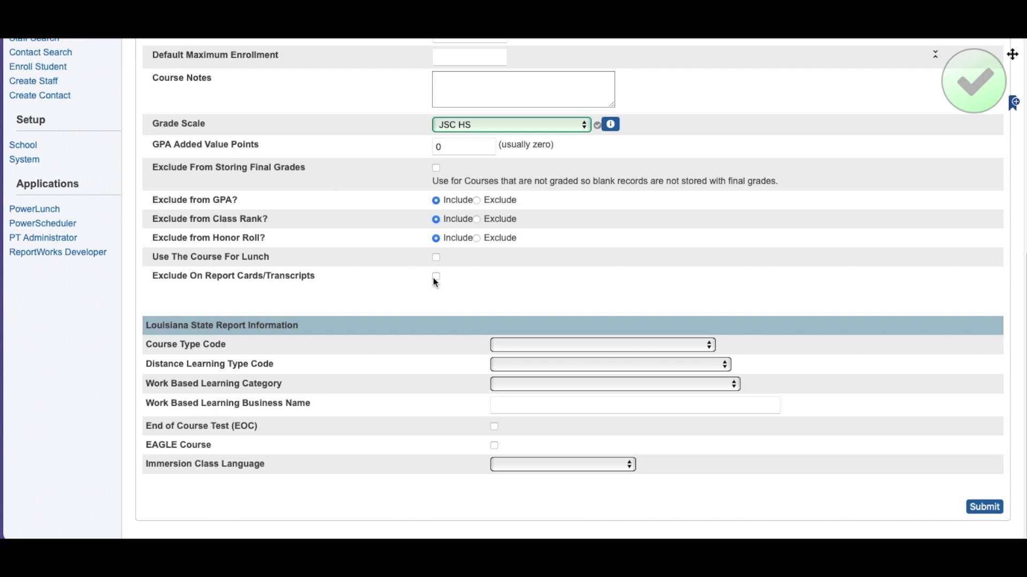
Leave the course type, immersion language and work-based learning fields blank, then submit
click(616, 346)
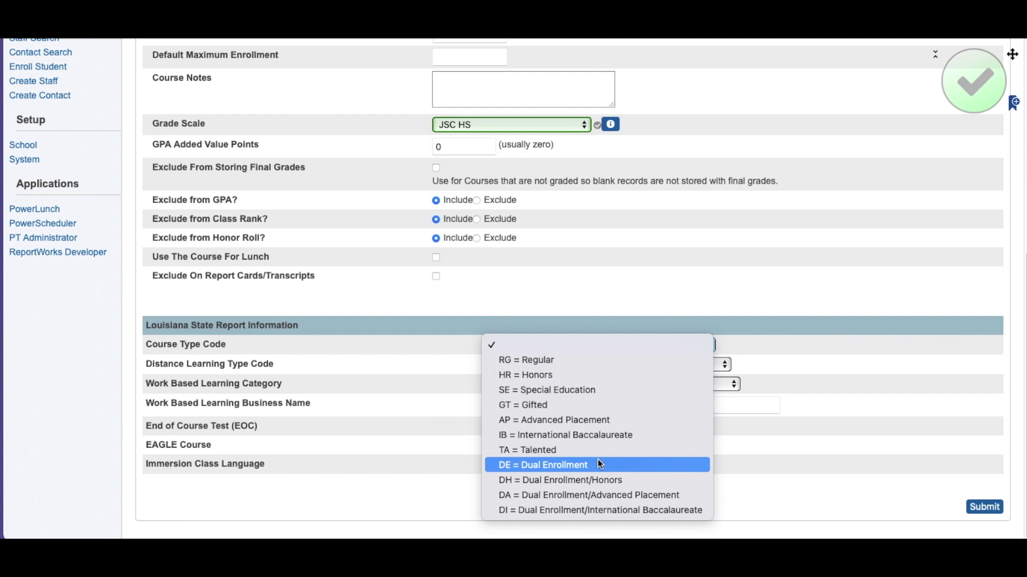
click(343, 440)
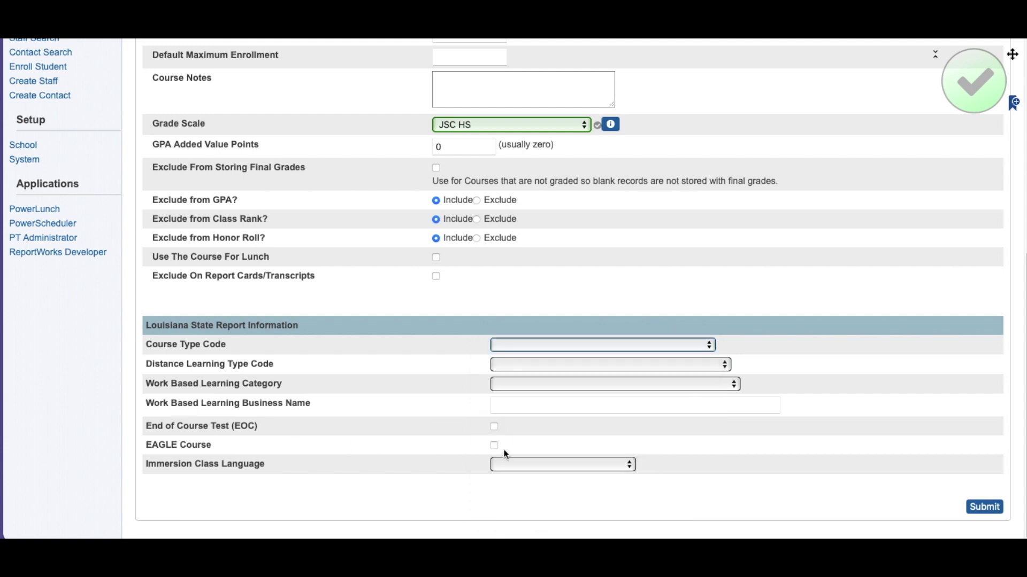
click(623, 463)
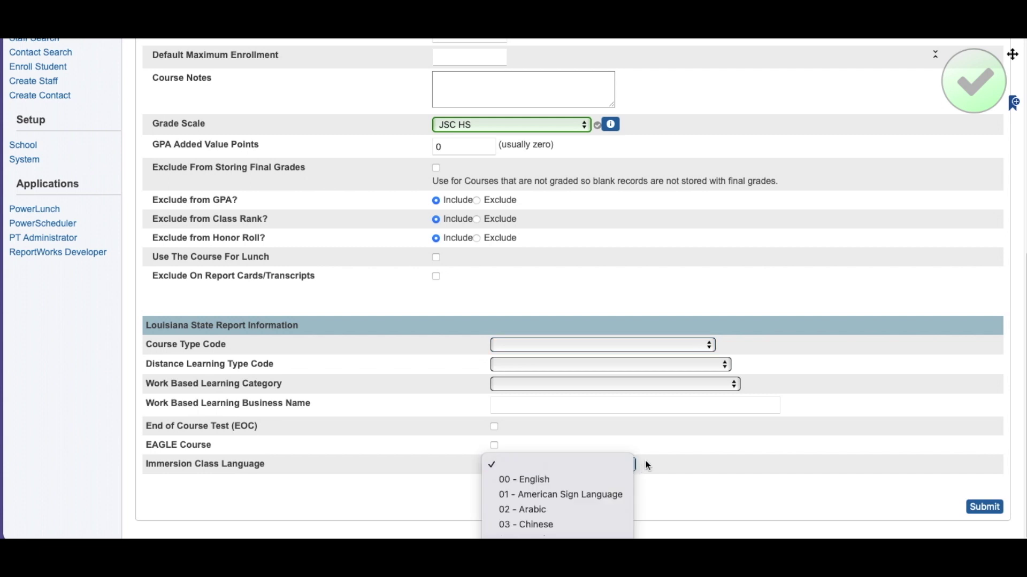
click(660, 452)
click(581, 385)
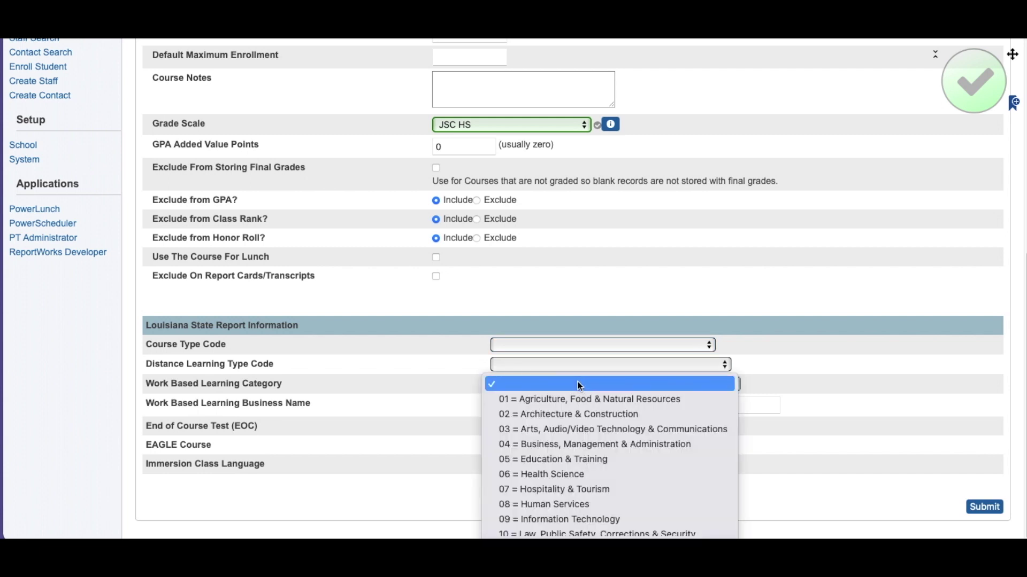
click(843, 370)
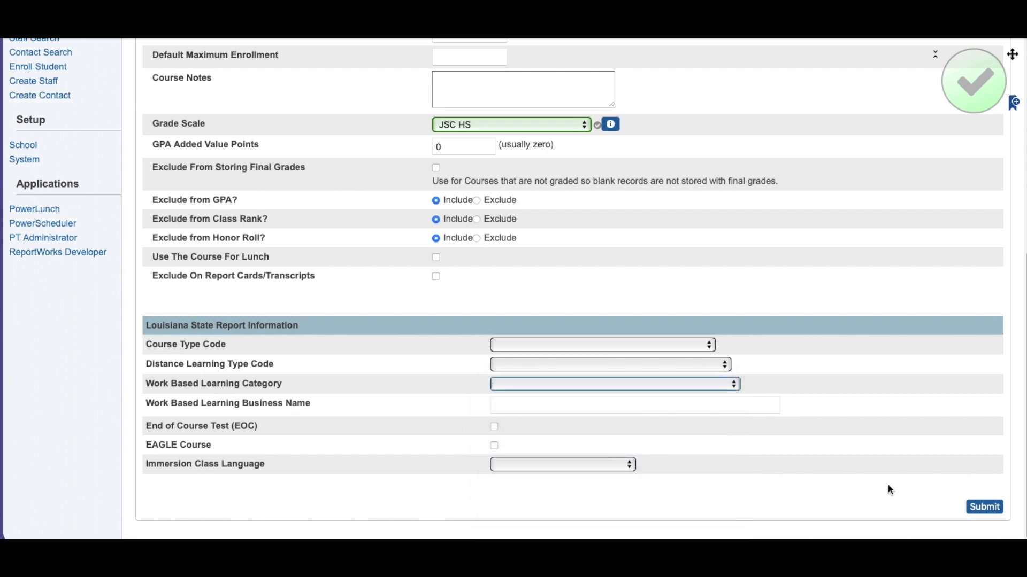
scroll(899, 432, up, 1)
scroll(900, 428, up, 6)
scroll(900, 430, down, 6)
click(984, 510)
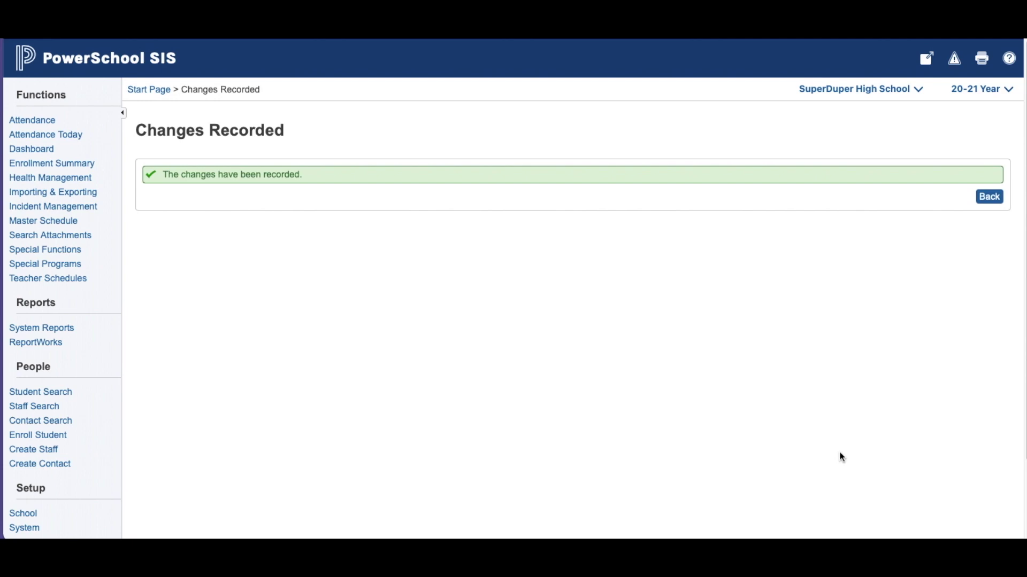
Return to the Courses list to confirm My Other Course 998813 now appears
click(47, 523)
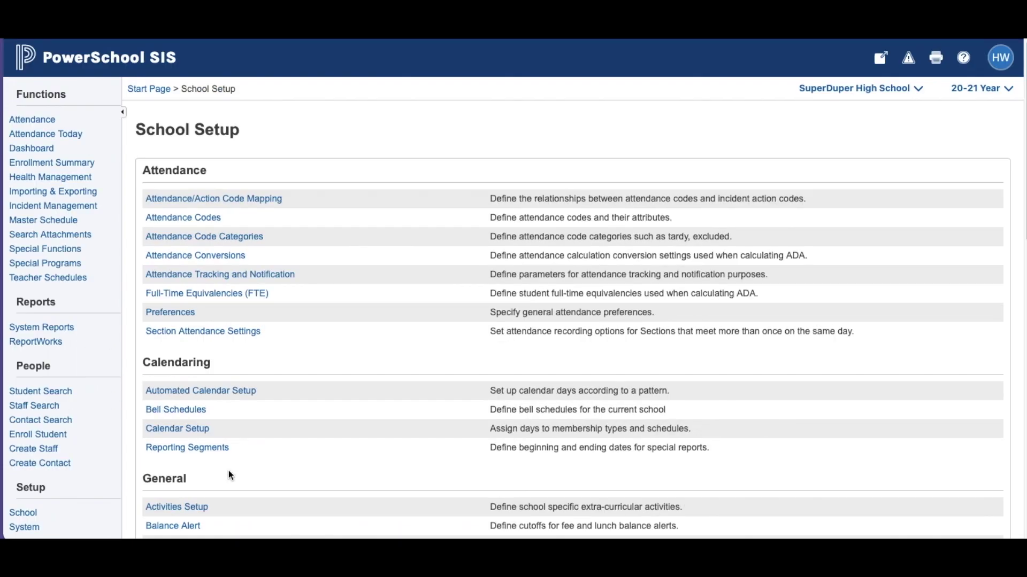
scroll(230, 475, down, 10)
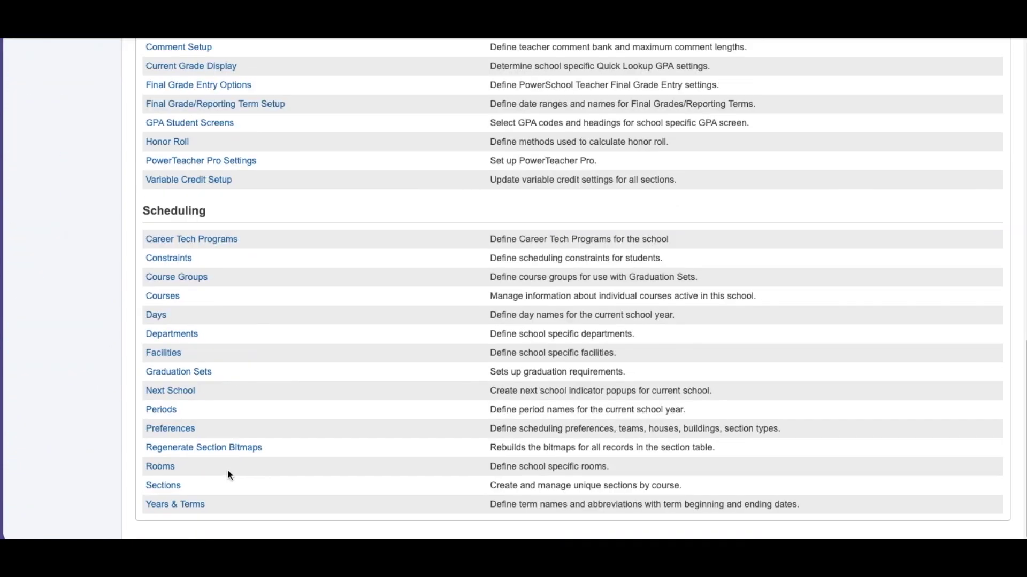
click(175, 298)
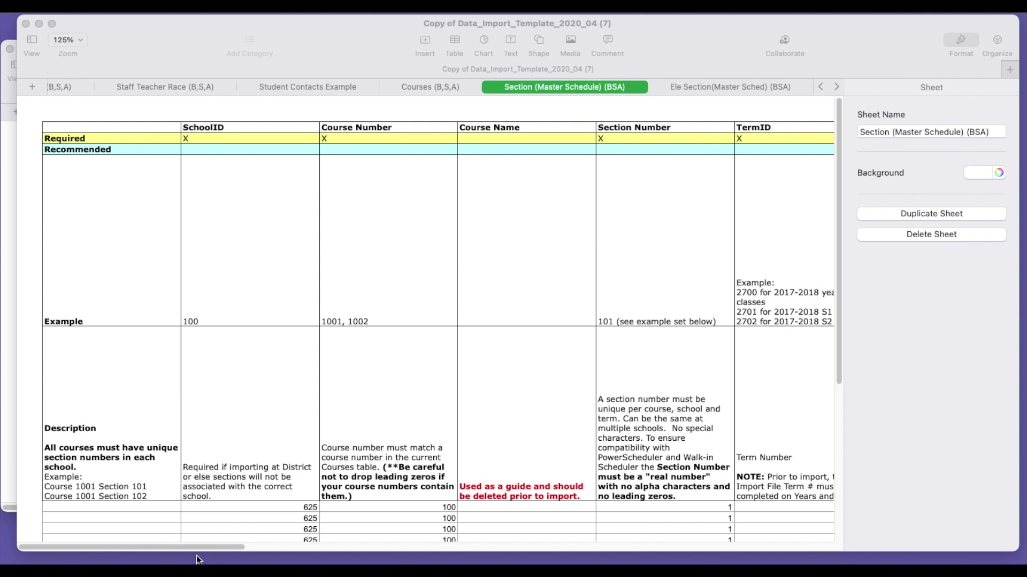
Bring the Numbers import template forward on its Section (Master Schedule) (BSA) sheet
click(156, 548)
drag(156, 548, 656, 533)
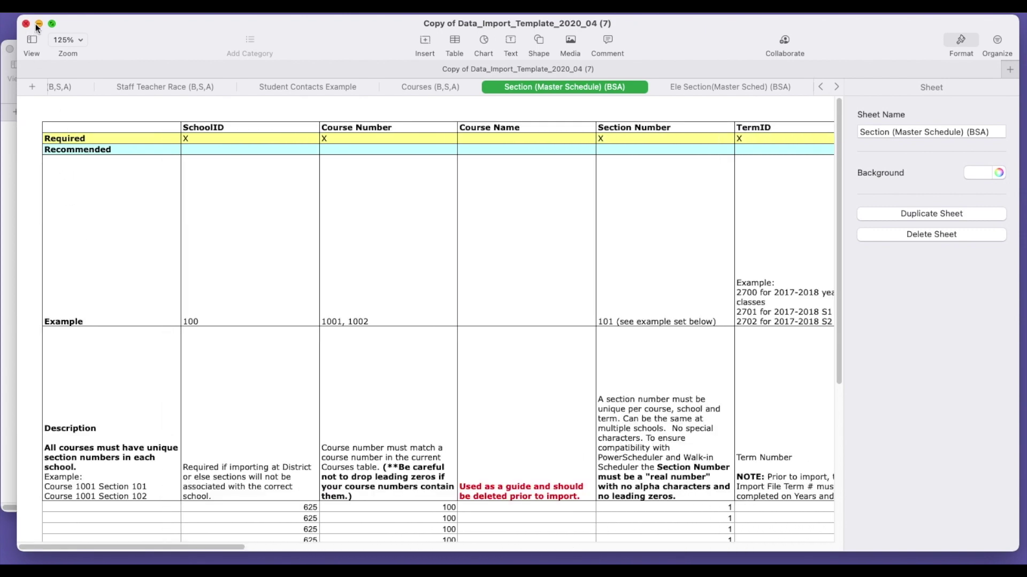
Minimise the import template to reveal the Sections spreadsheet
click(37, 24)
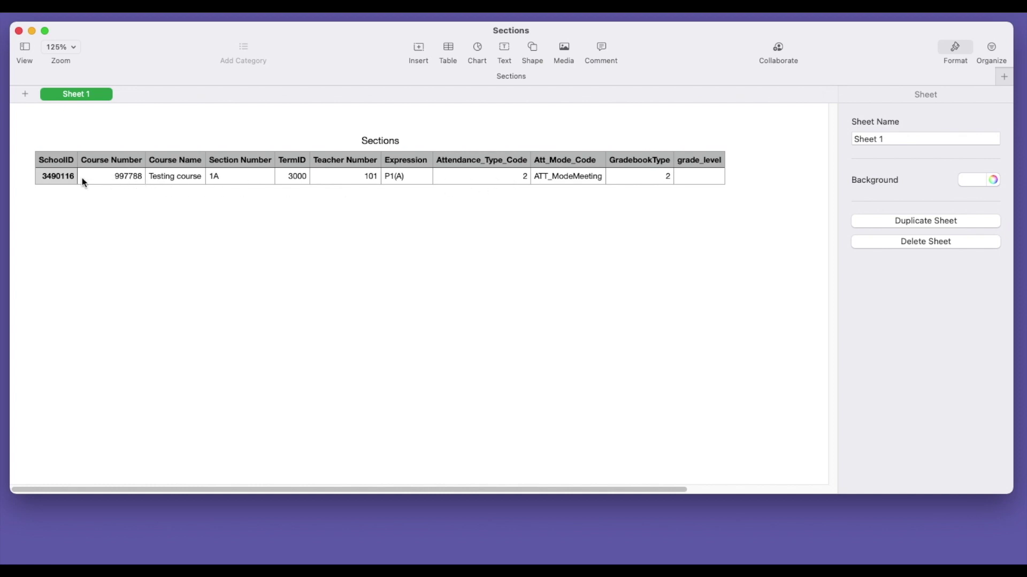
Change row 2's course number to 997712 and its course name to My New Course
click(121, 174)
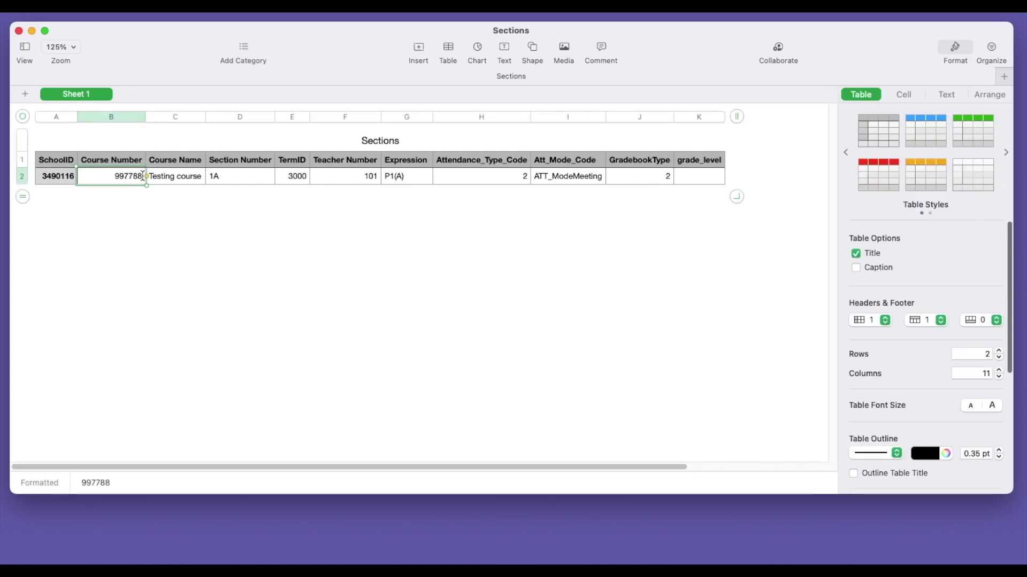
click(142, 174)
key(BackSpace)
key(BackSpace)
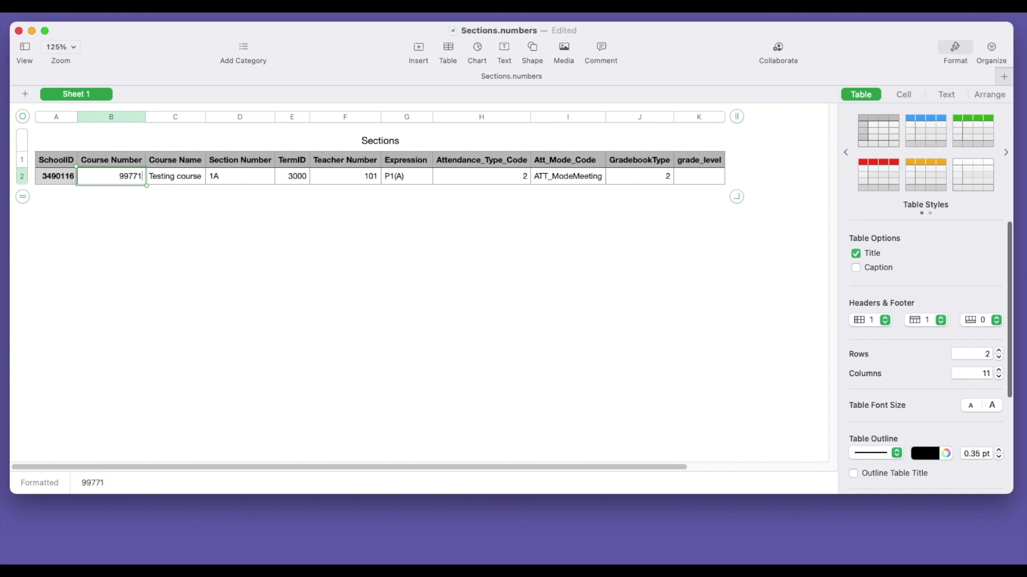
text(12)
click(167, 180)
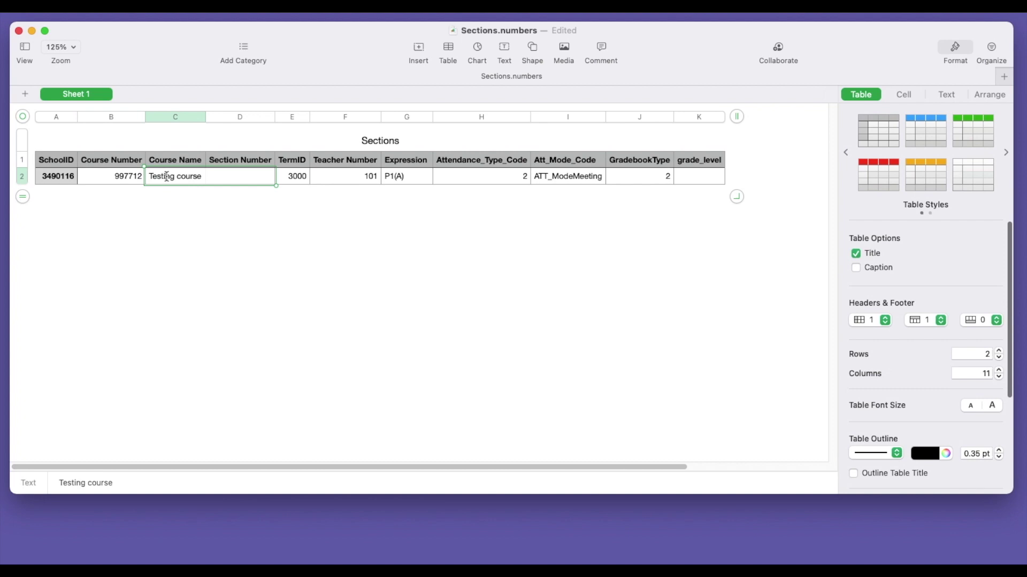
drag(150, 177, 203, 177)
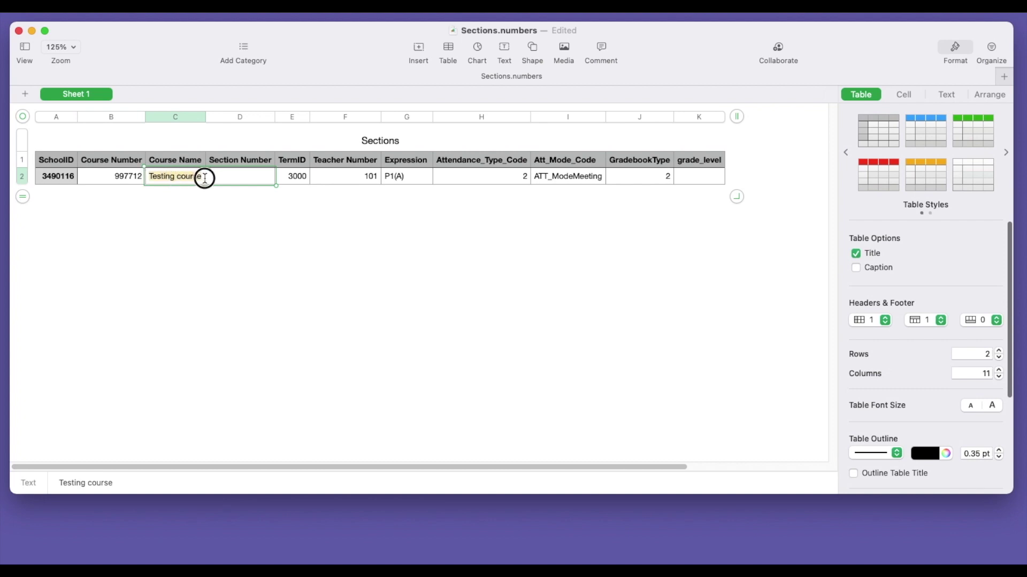
text(My Ne)
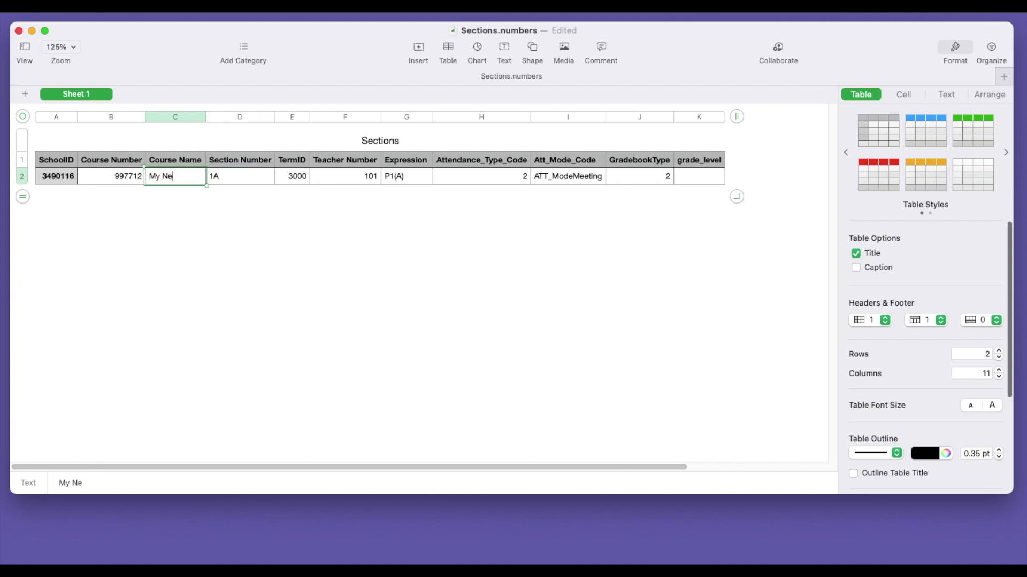
text(w Course)
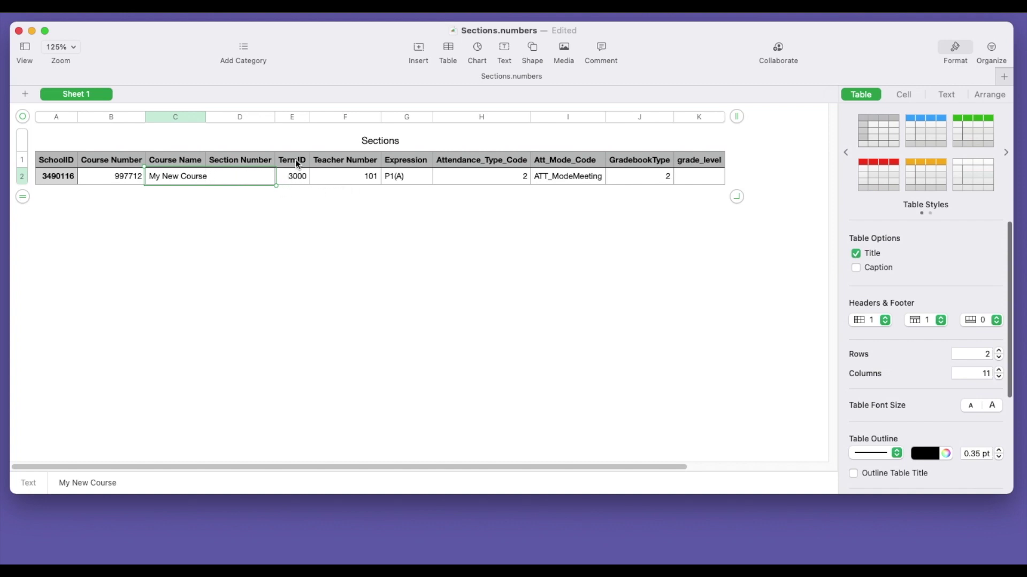
click(298, 183)
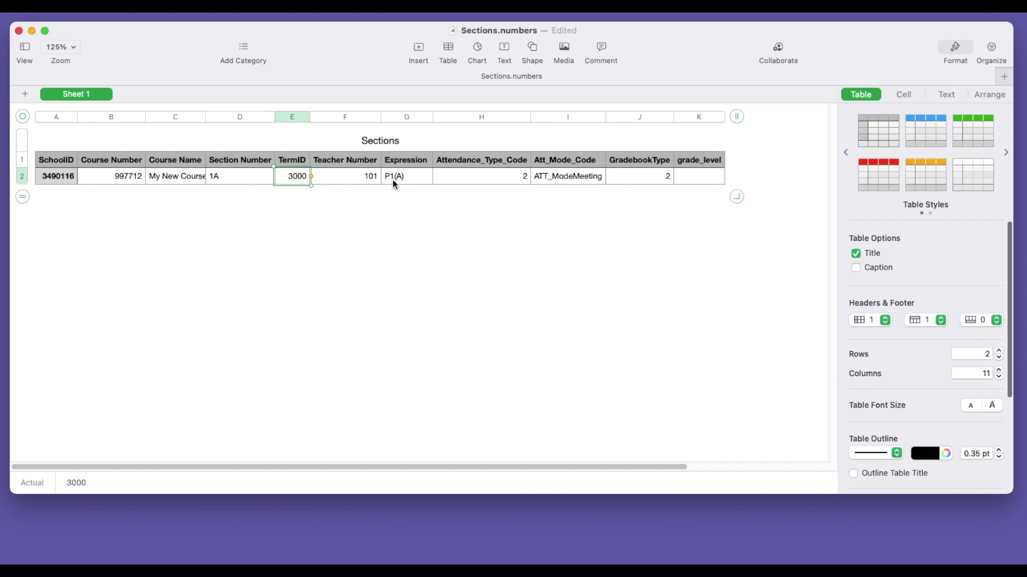
Change row 2's expression from P1(A) to P2(A)
click(393, 181)
click(399, 177)
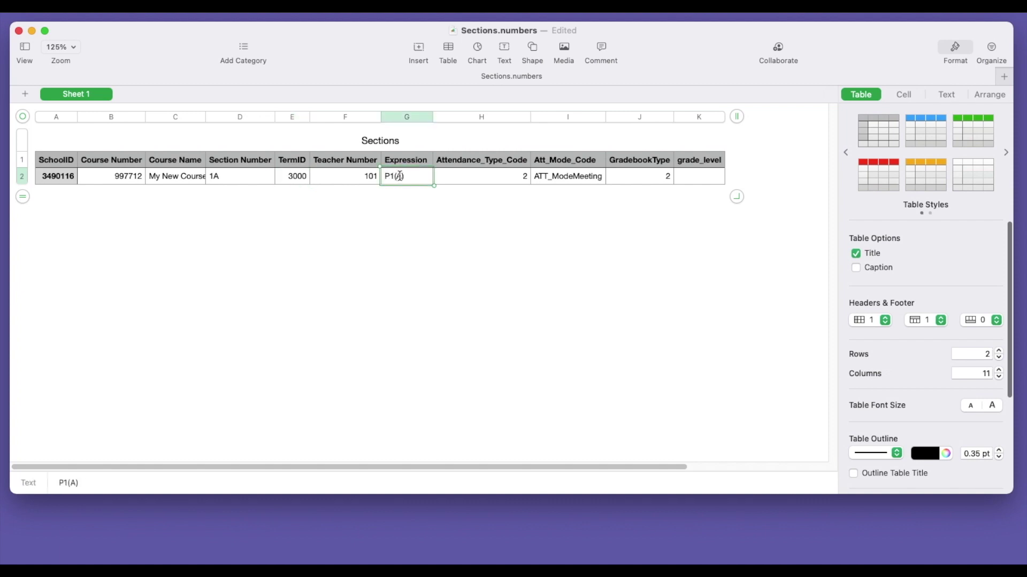
key(BackSpace)
text(2)
Add a third row to the table and fill its SchoolID with 3490116
drag(22, 196, 29, 219)
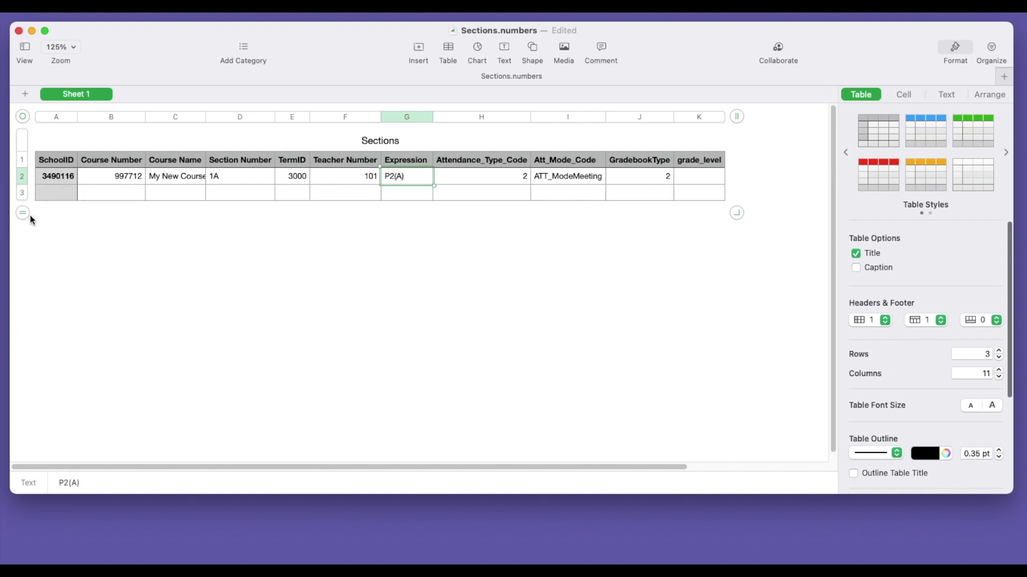
click(69, 184)
click(70, 194)
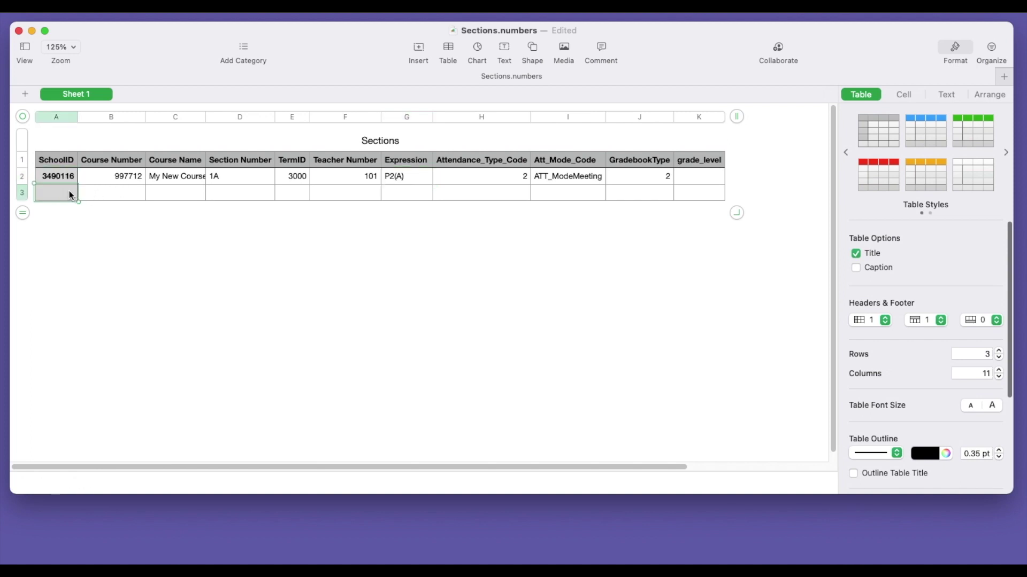
text(3490116)
Change row 2's course number to 998812 and enter 998813 in row 3
double_click(107, 190)
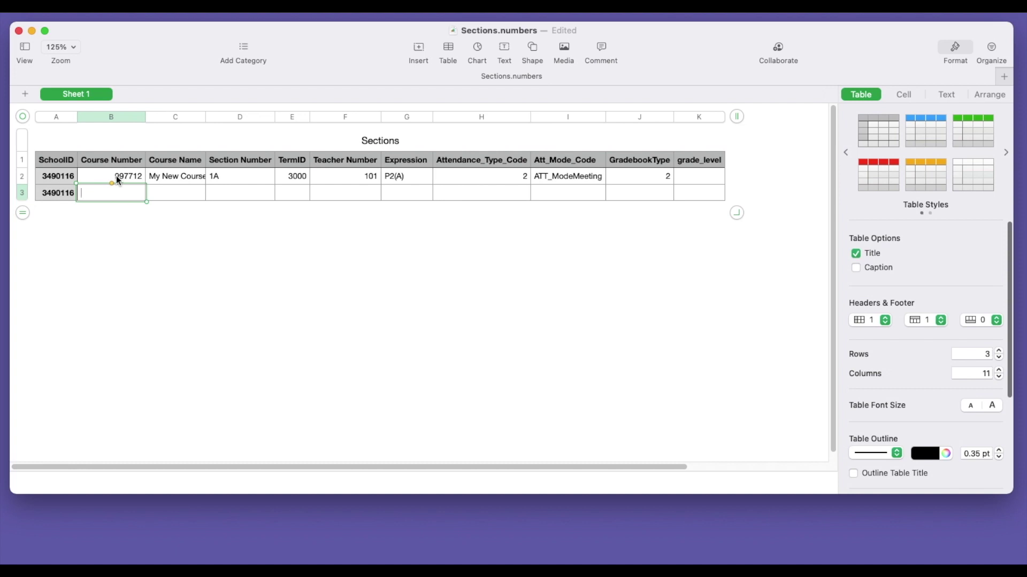
click(116, 176)
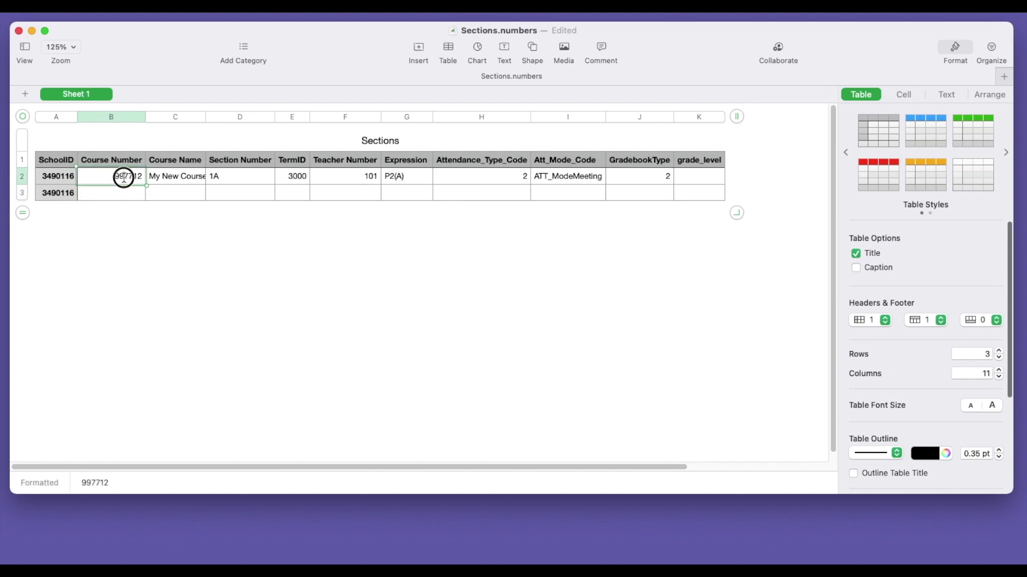
key(BackSpace)
key(BackSpace)
text(88)
click(124, 192)
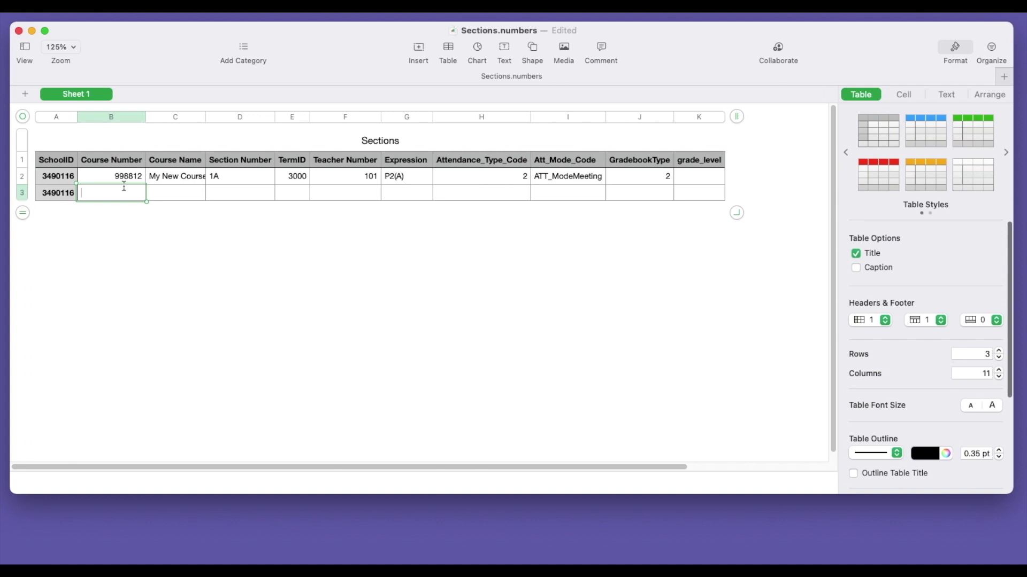
text(998813)
Enter My Other Course in row 3 and begin copying section number 1A across
click(179, 196)
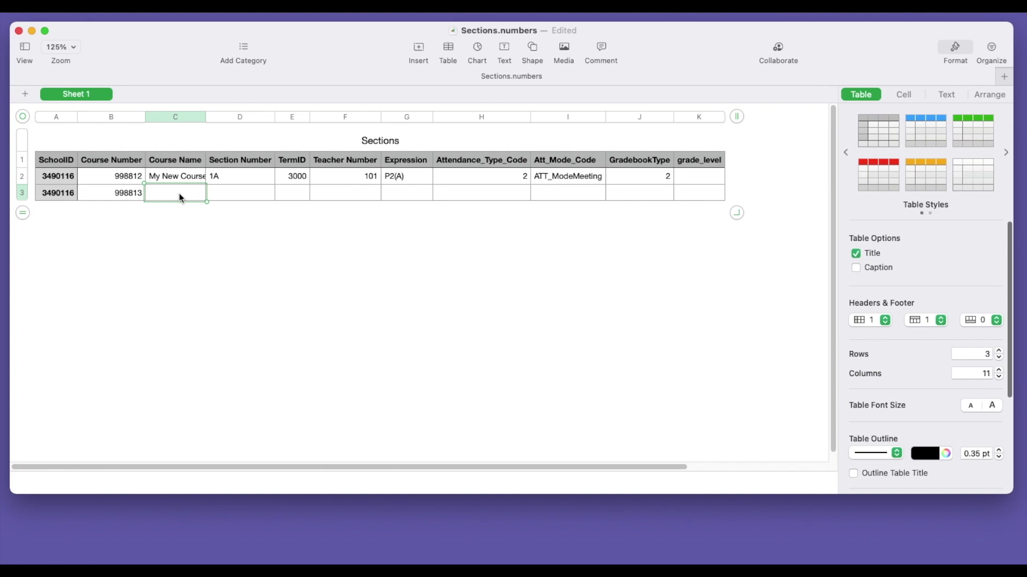
text(My)
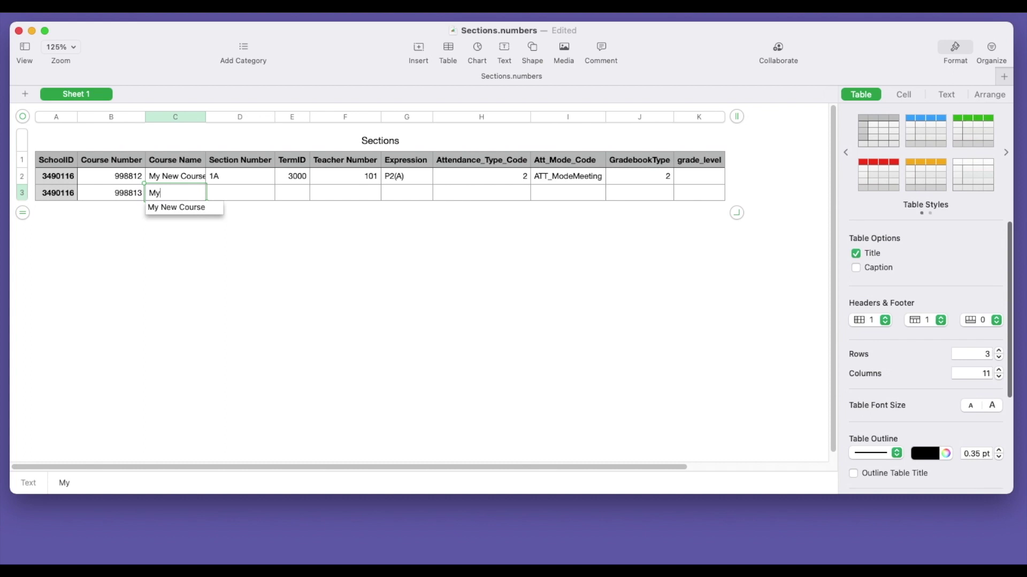
text( Other Cpurse)
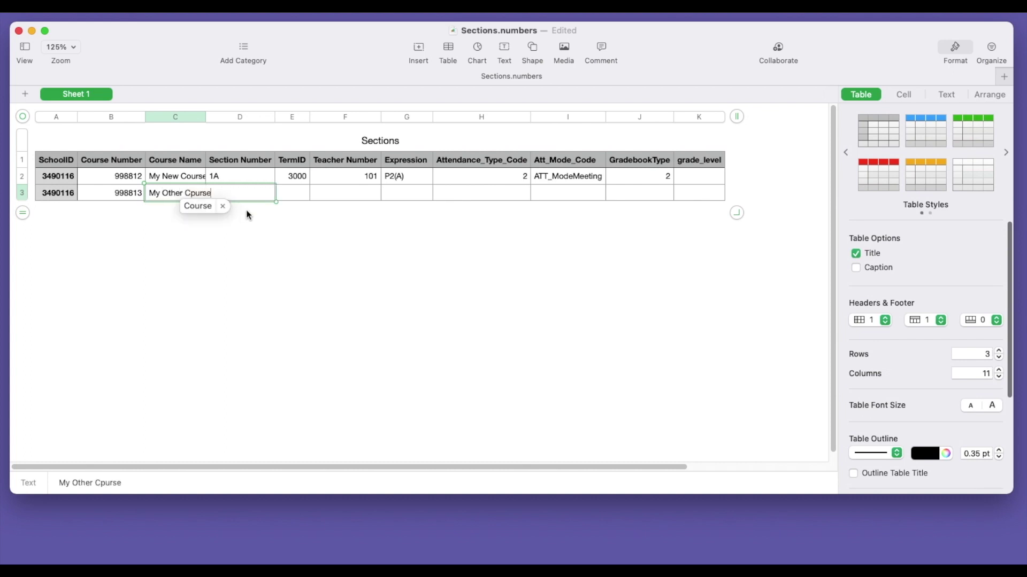
key(Return)
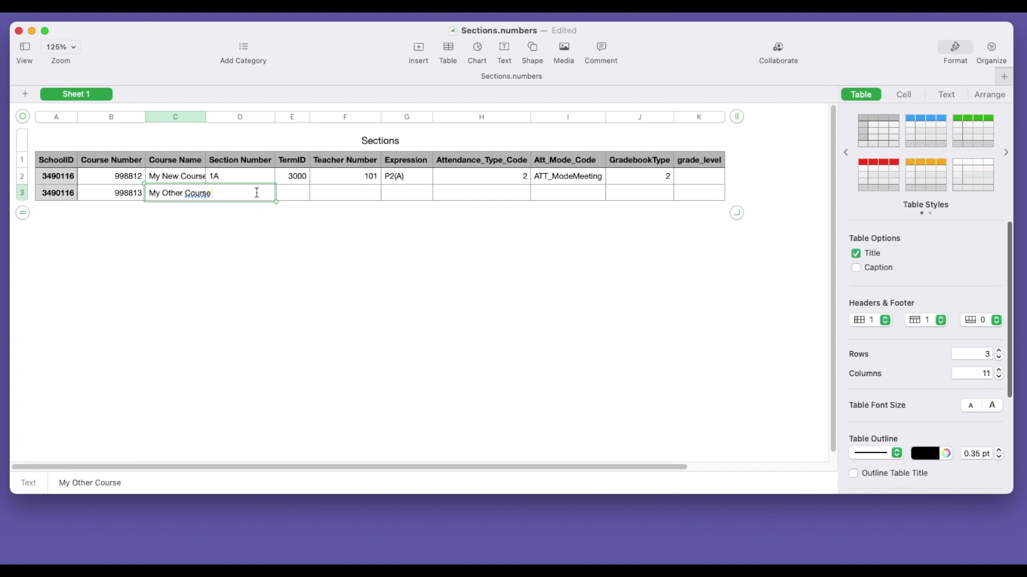
click(236, 180)
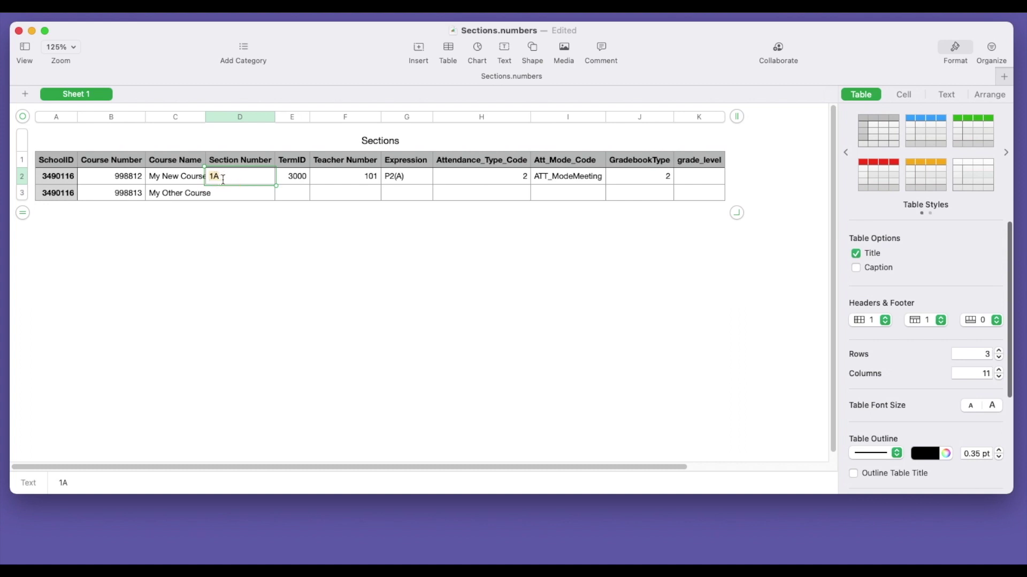
double_click(224, 178)
click(231, 191)
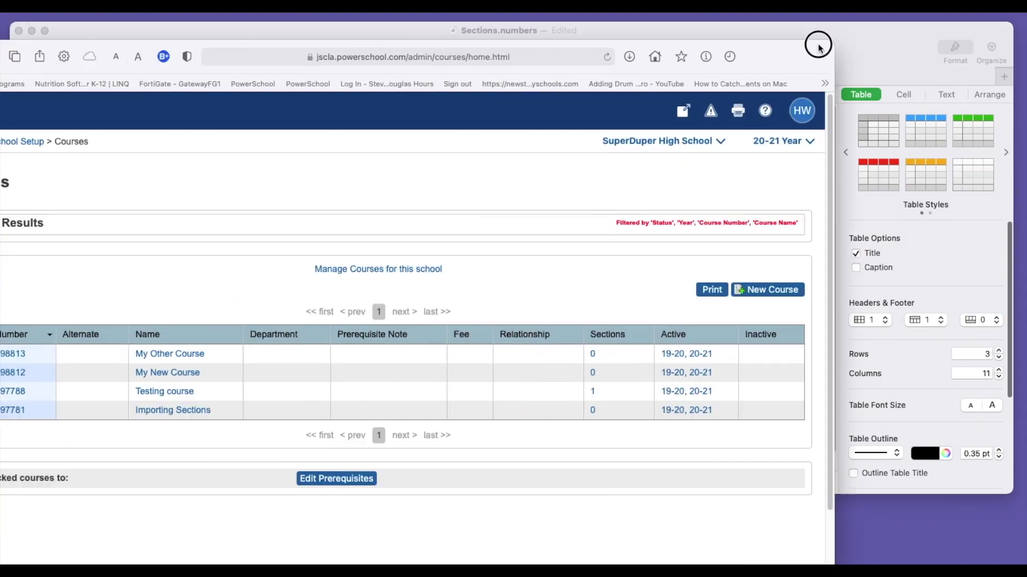
Open Testing course section 1A from the teacher's schedule and note its SectionID 5251
drag(818, 41, 973, 36)
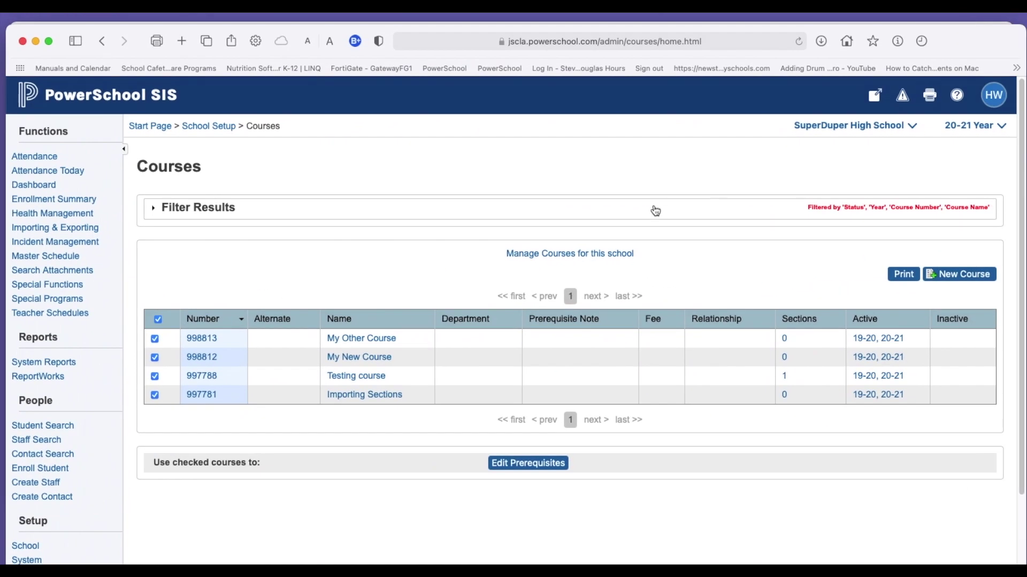
click(58, 321)
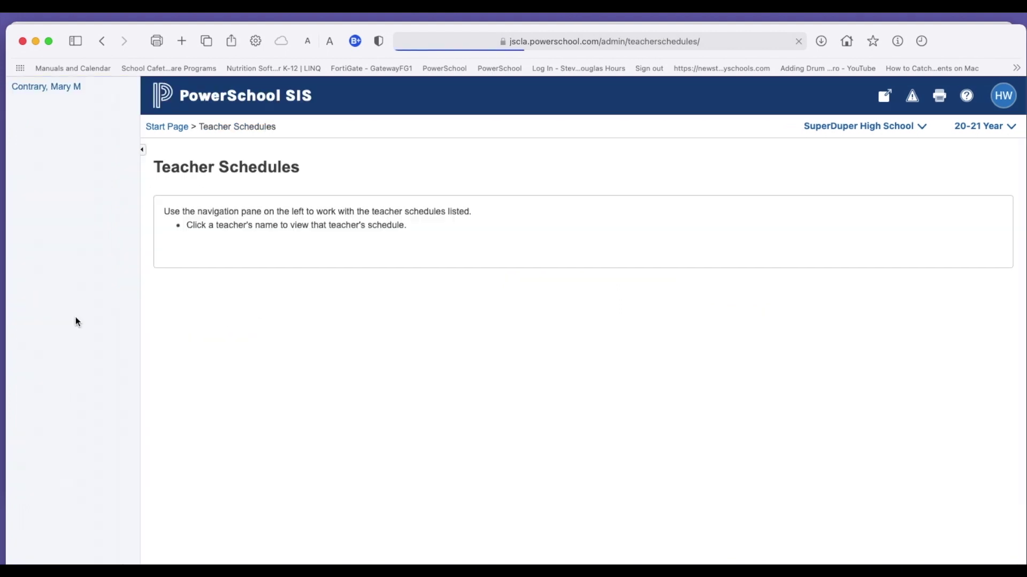
click(74, 92)
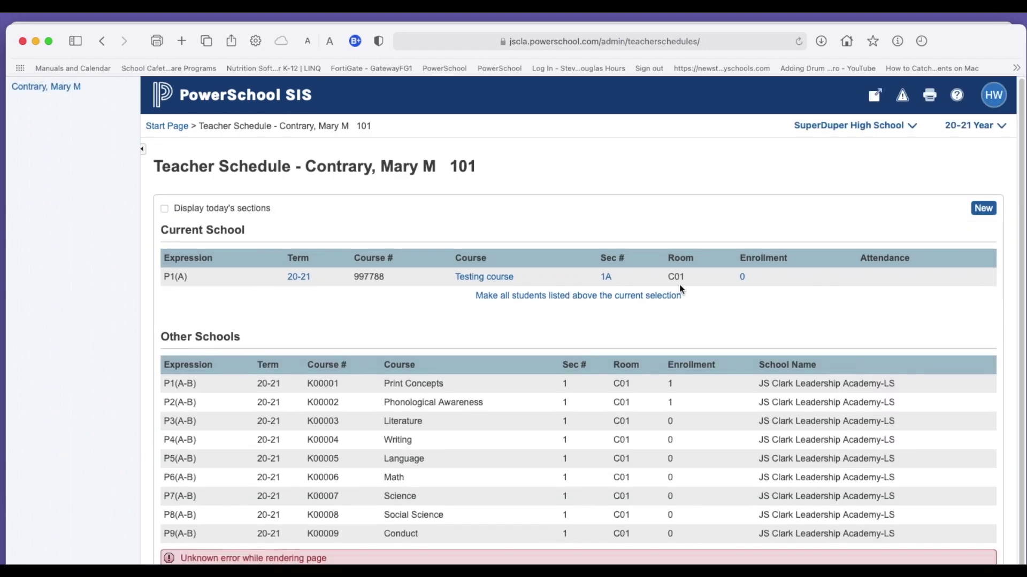
click(605, 277)
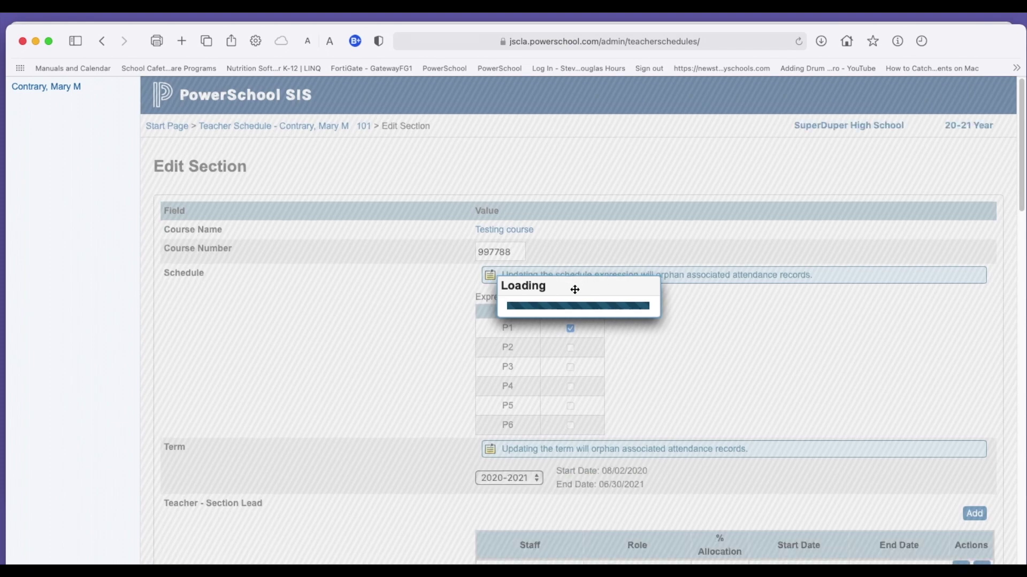
scroll(382, 340, down, 15)
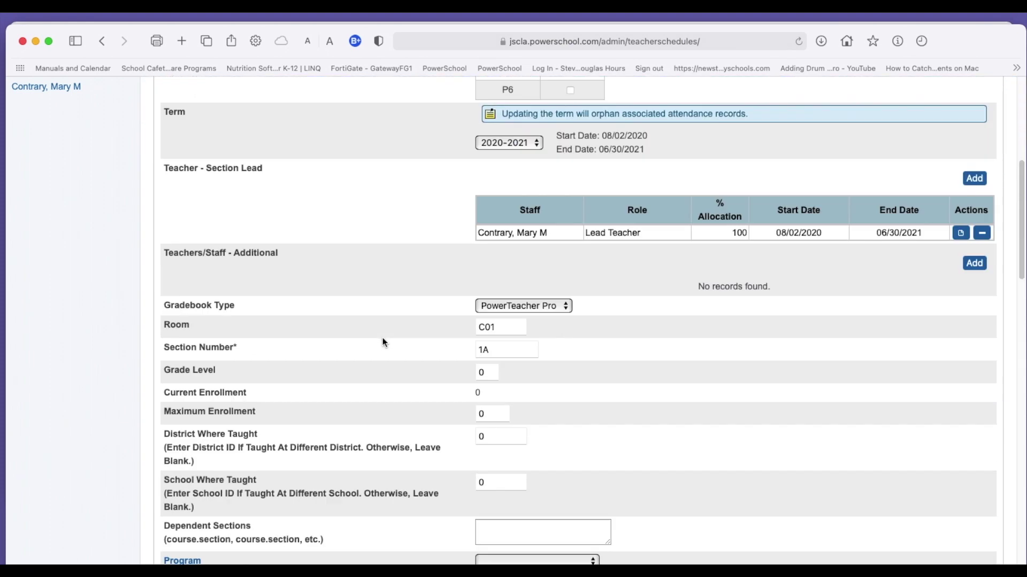
scroll(383, 342, down, 15)
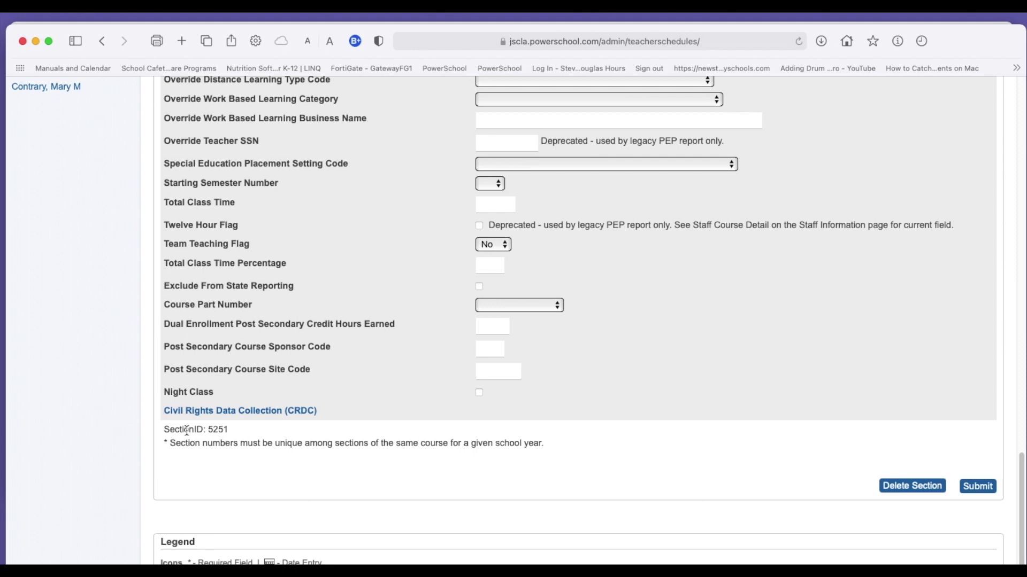
drag(164, 430, 238, 431)
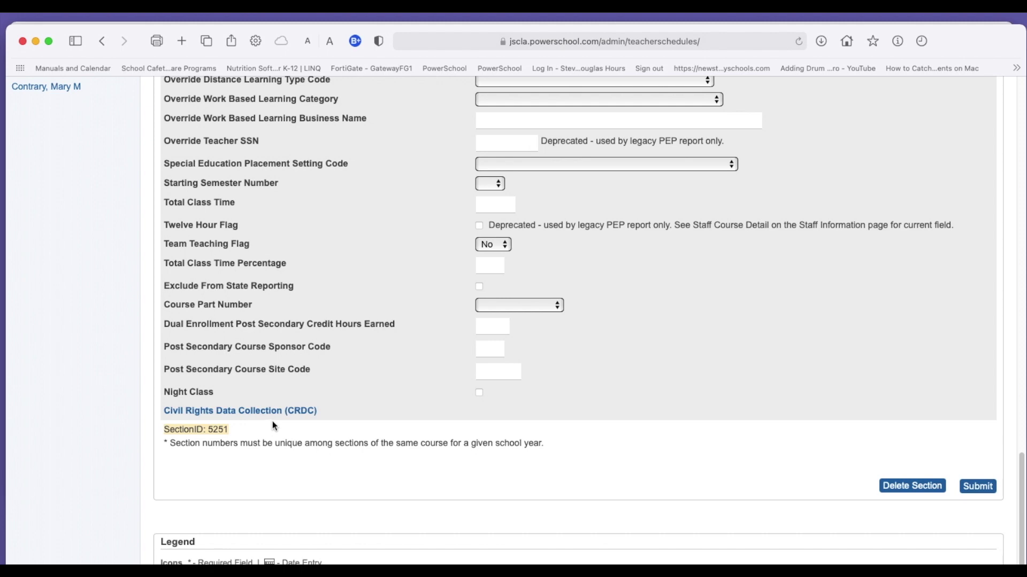
scroll(274, 426, up, 20)
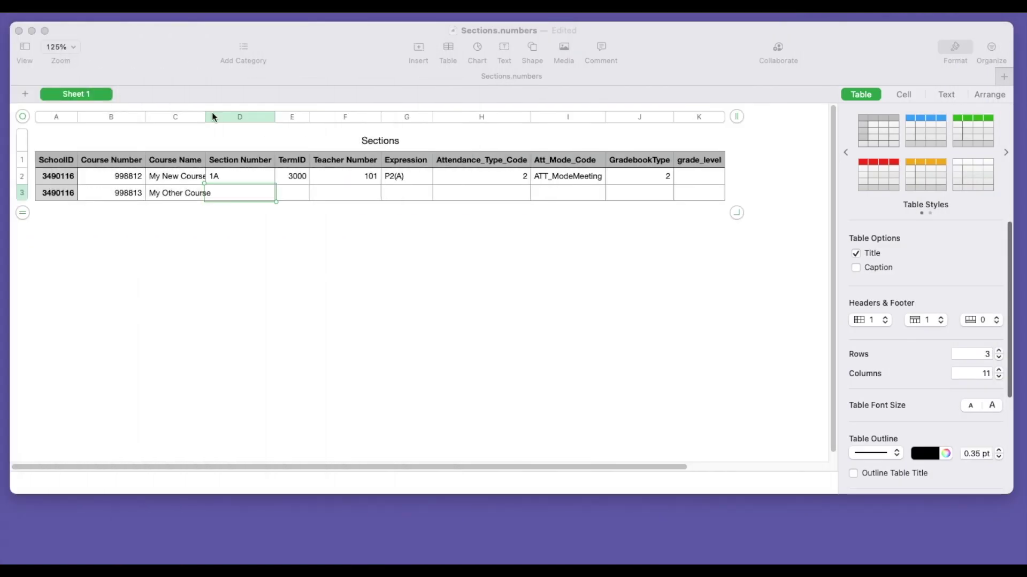
Fill row 3 with section number 3B, TermID 3000 and teacher number 101
click(373, 289)
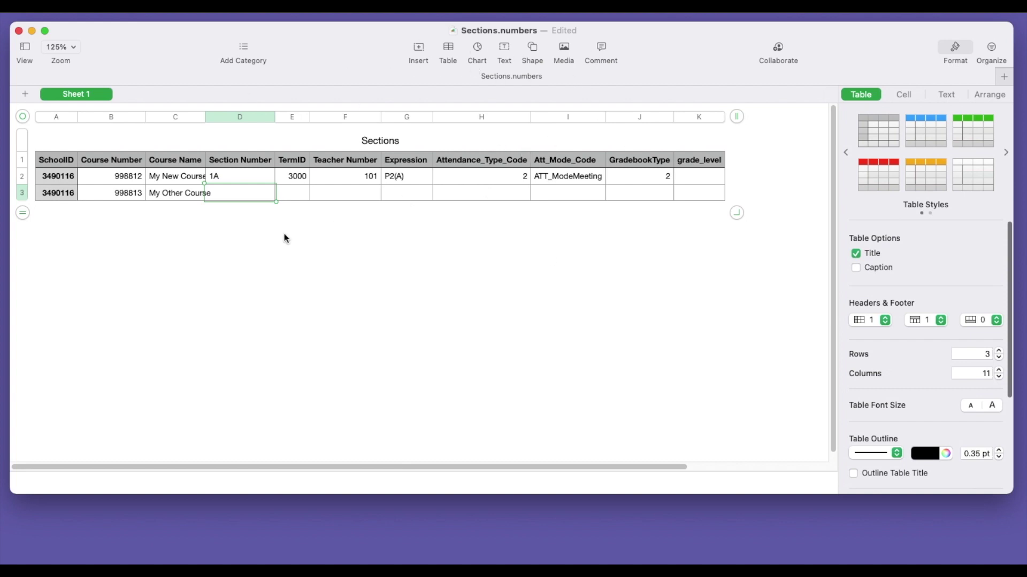
click(267, 235)
double_click(245, 193)
text(3B)
double_click(304, 195)
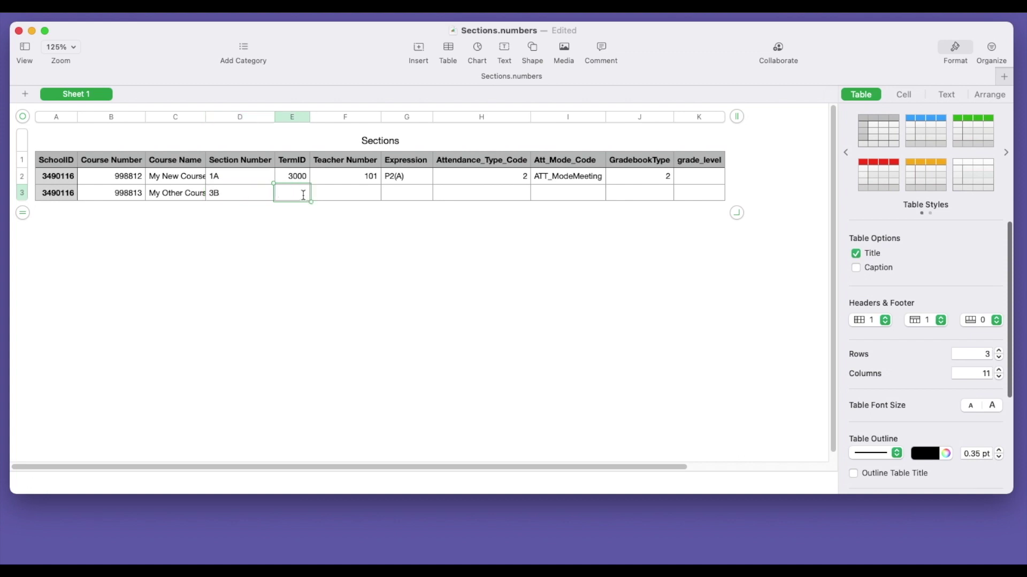
text(3000)
double_click(355, 194)
text(101)
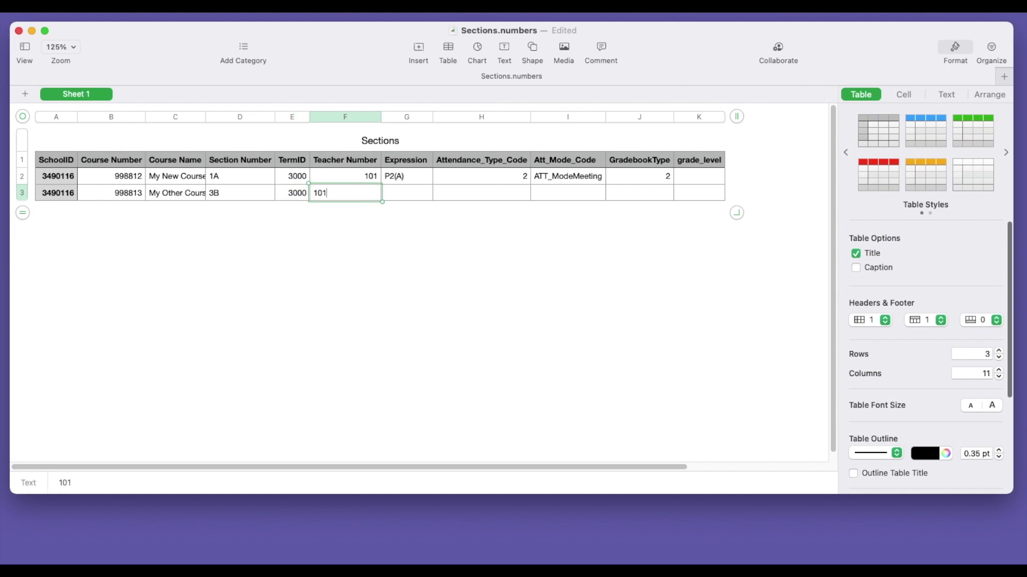
Enter expression P3(A) and attendance type code 2 in row 3
click(391, 198)
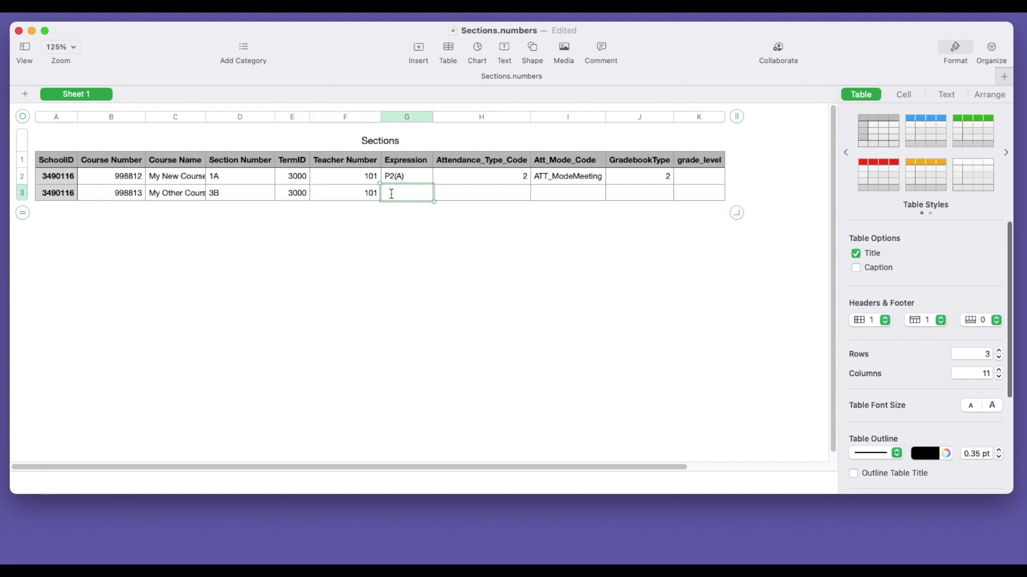
text(p)
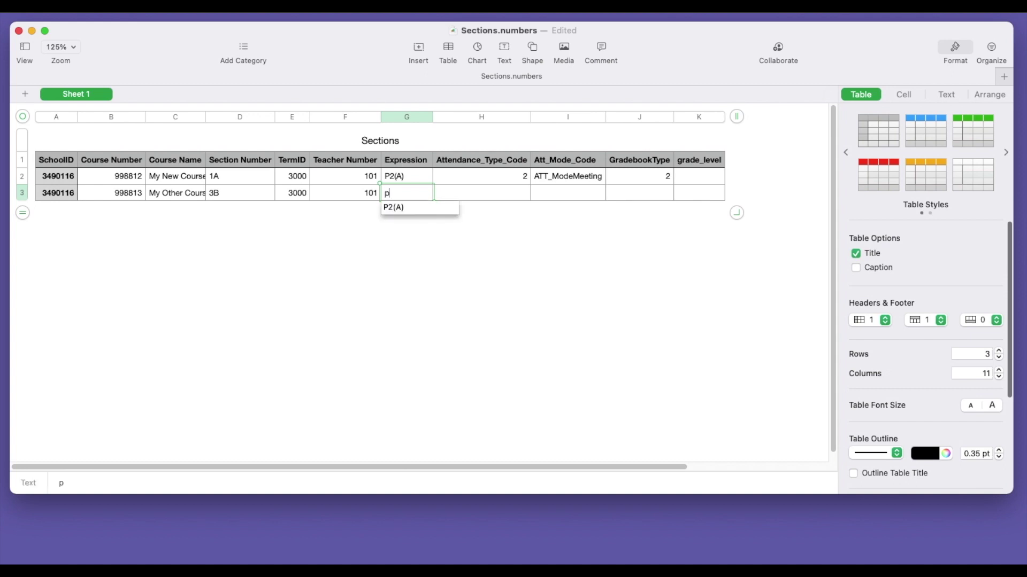
text(3()
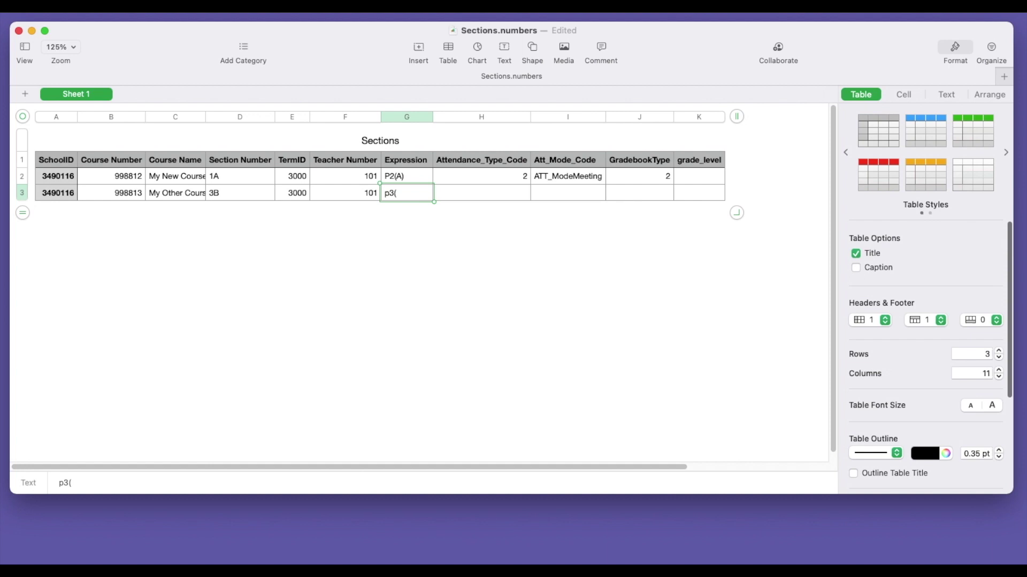
text(A)
key(BackSpace)
text(P)
click(478, 191)
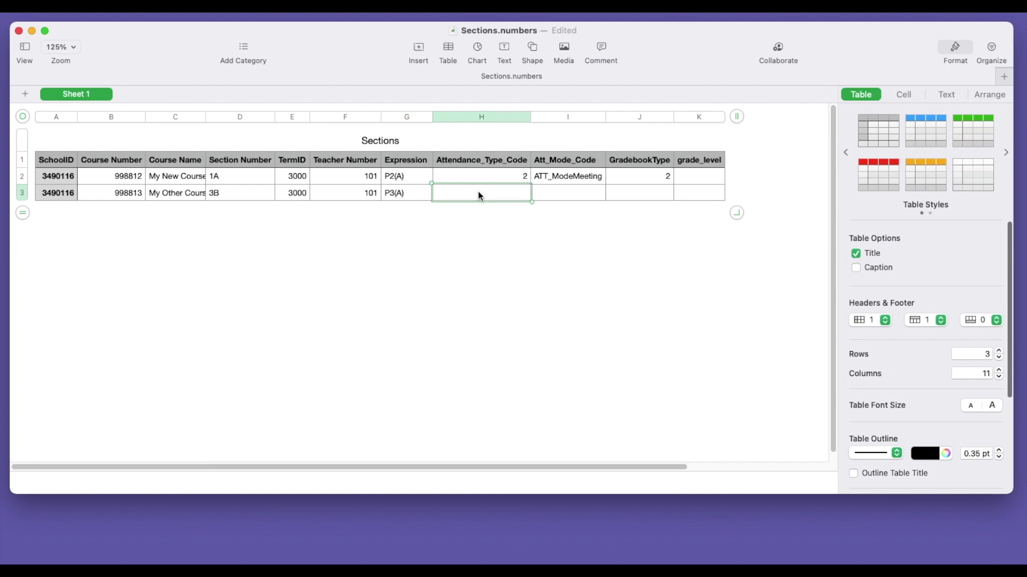
text(2)
Copy ATT_ModeMeeting into I3 and set J3's GradebookType to 2
click(581, 179)
key(super+c)
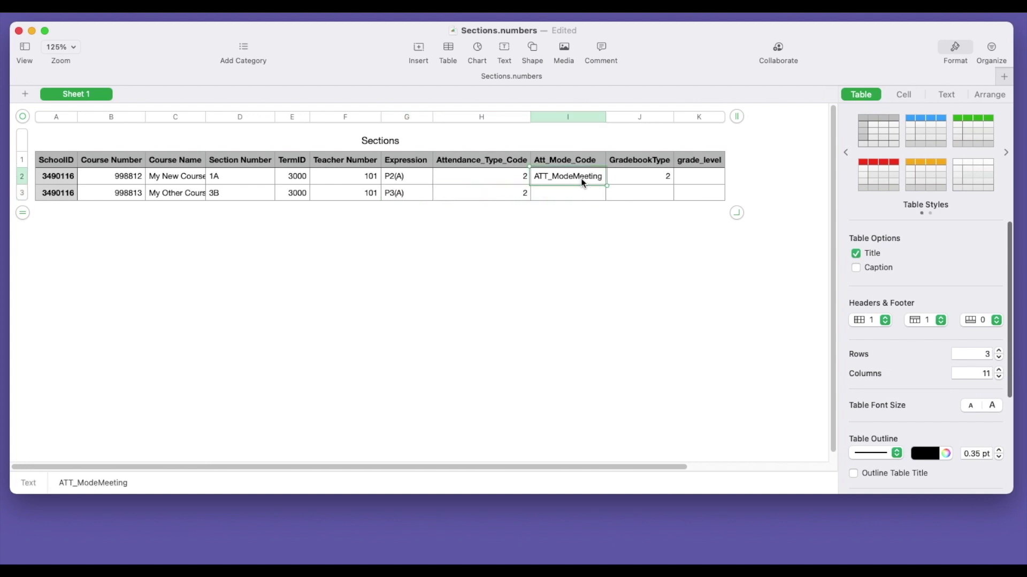
click(578, 190)
key(super+v)
click(668, 193)
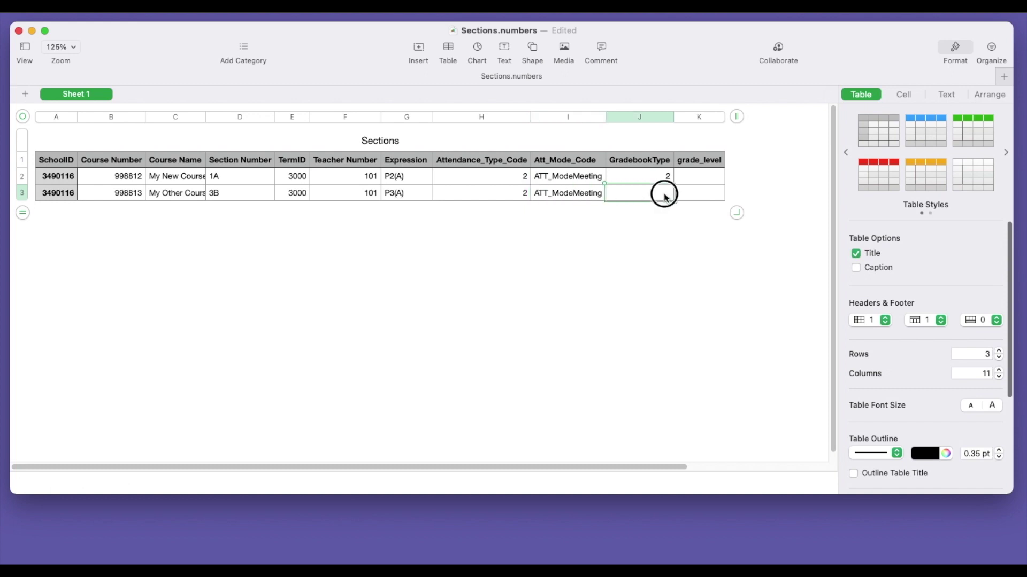
click(665, 194)
text(2)
click(663, 207)
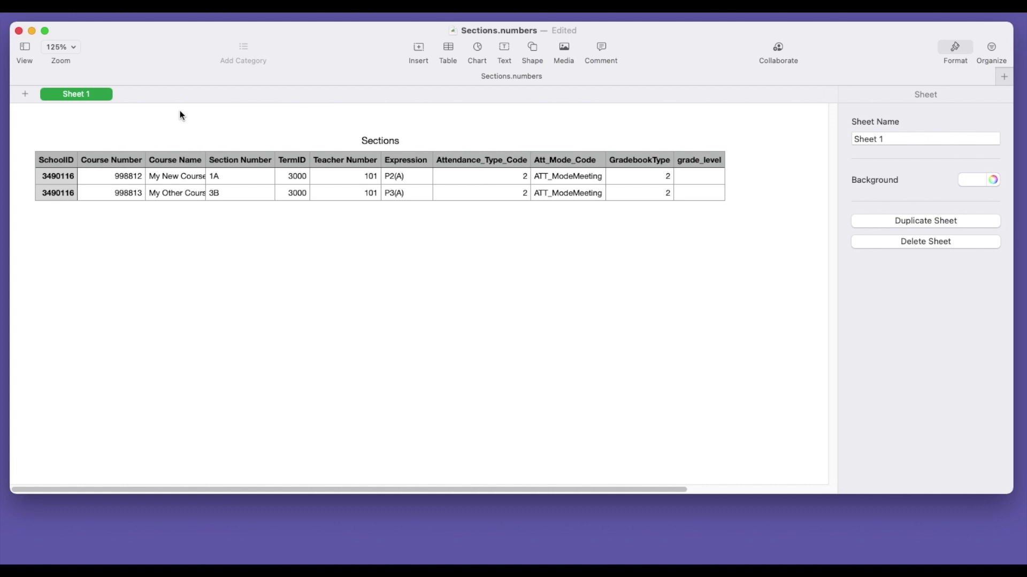
Export the Sections spreadsheet as a CSV to the Desktop, naming it Sections2.csv
click(97, 11)
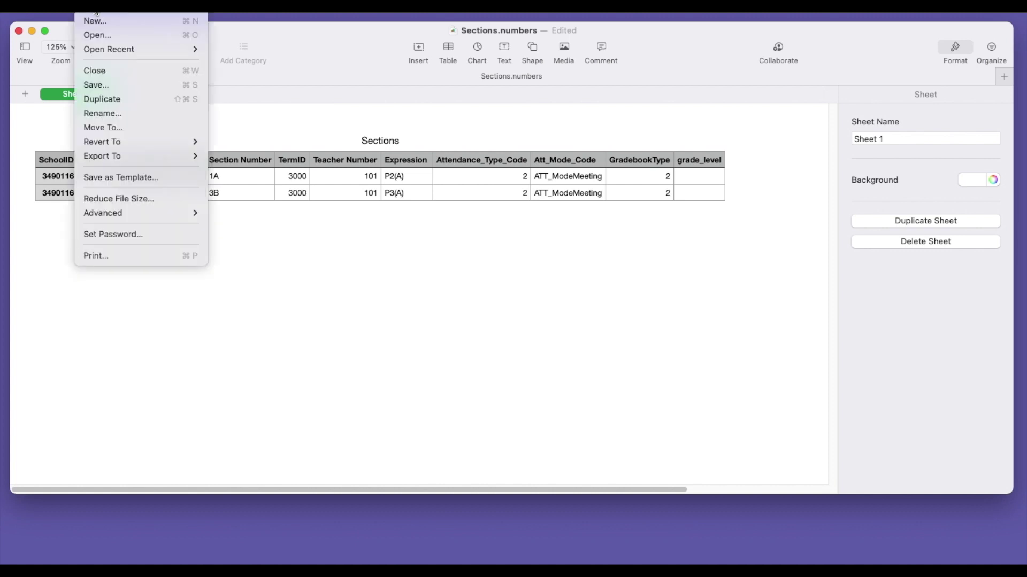
mouse_move(111, 158)
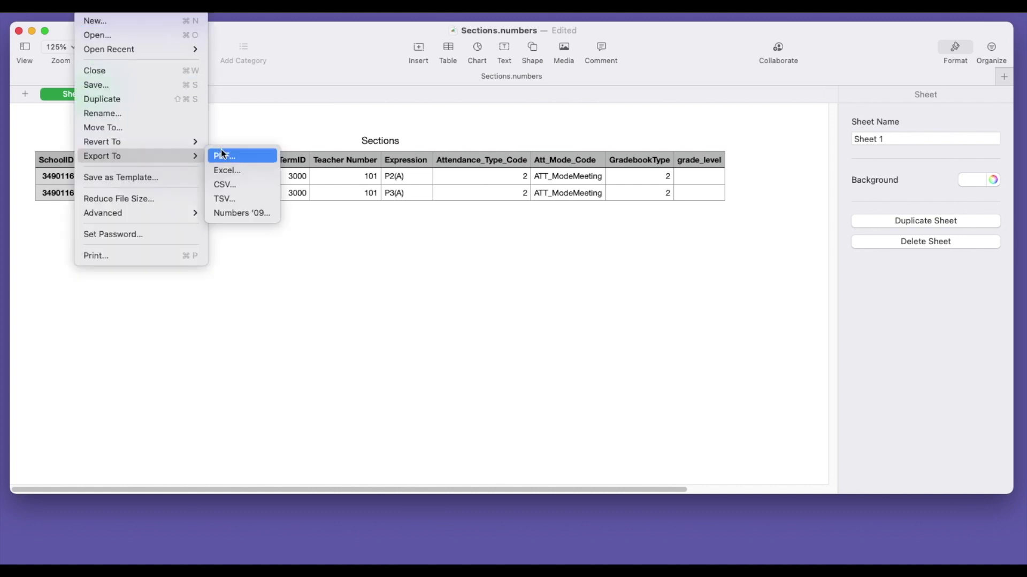
click(225, 184)
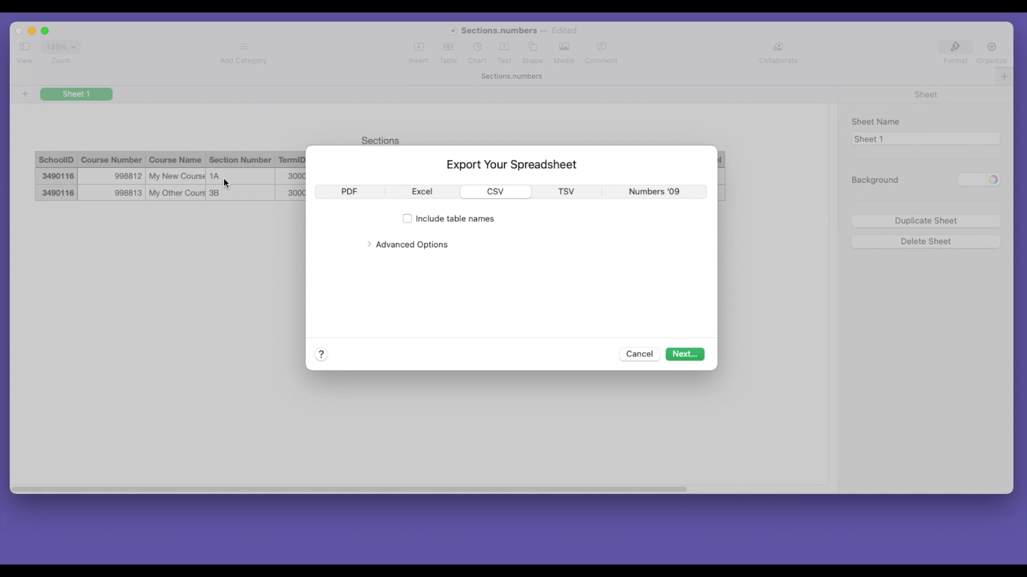
click(672, 353)
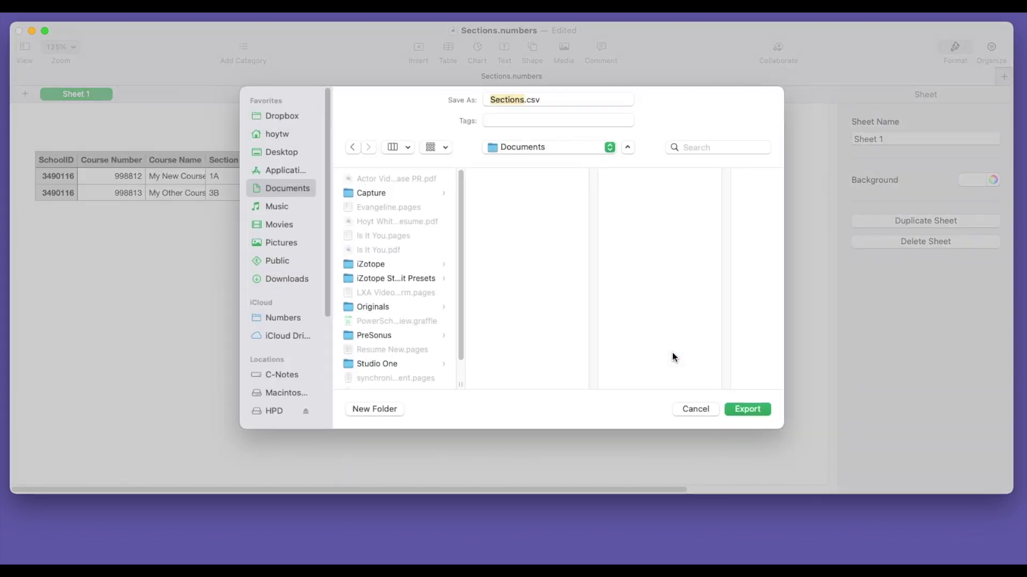
click(308, 154)
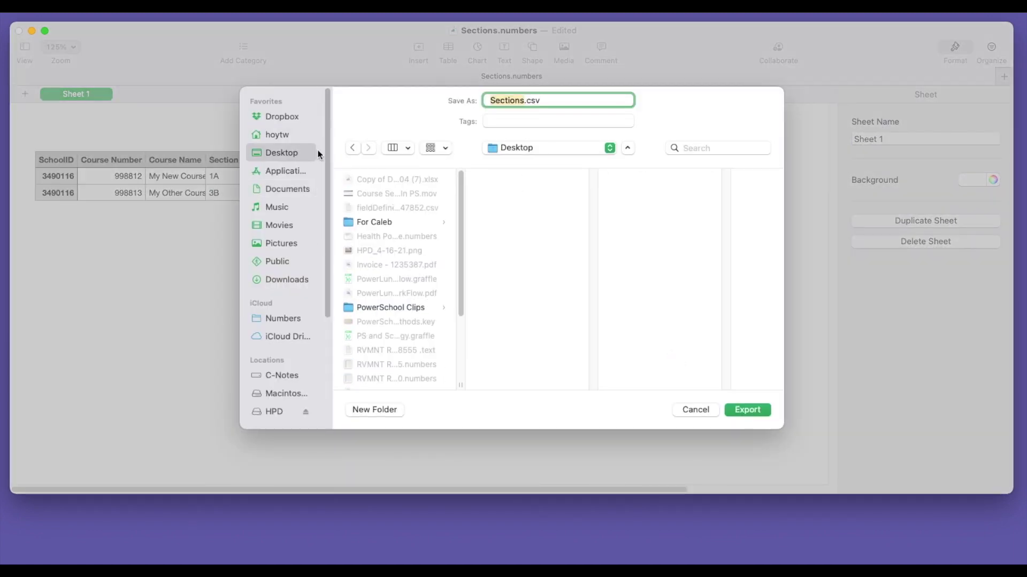
click(525, 101)
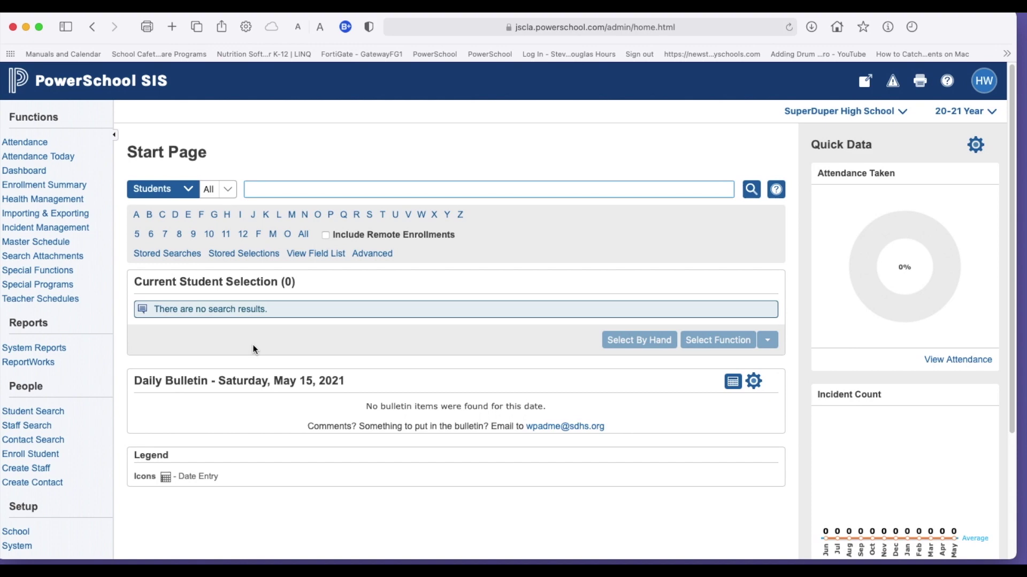
Start a Quick Import into the Sections (Master Schedule) table
click(68, 214)
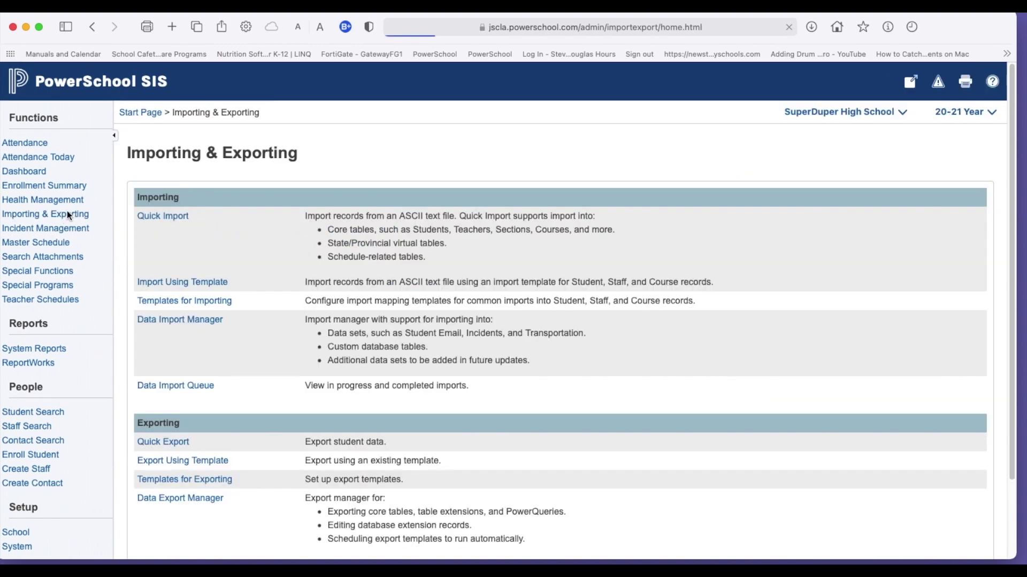
click(180, 215)
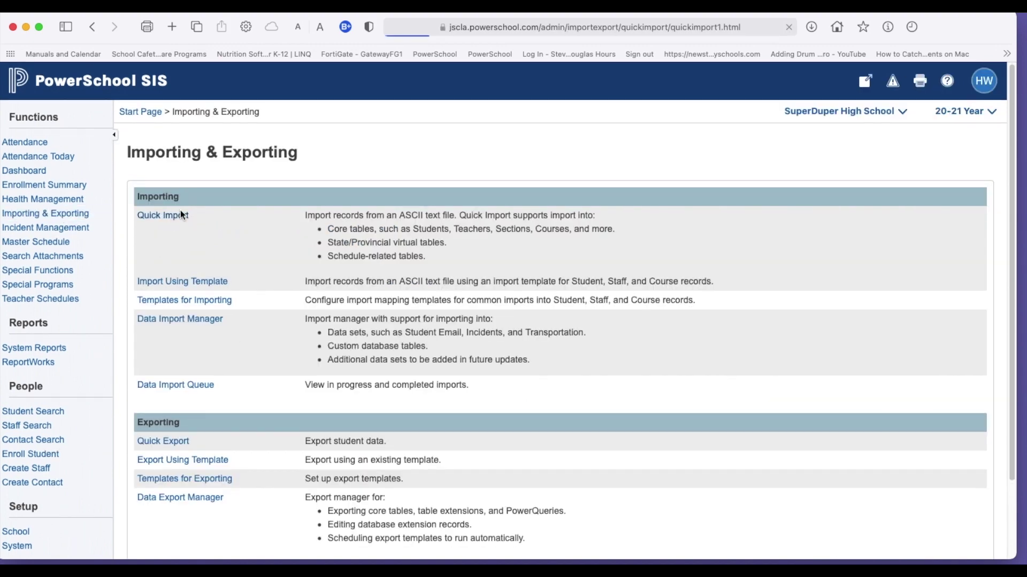
click(553, 220)
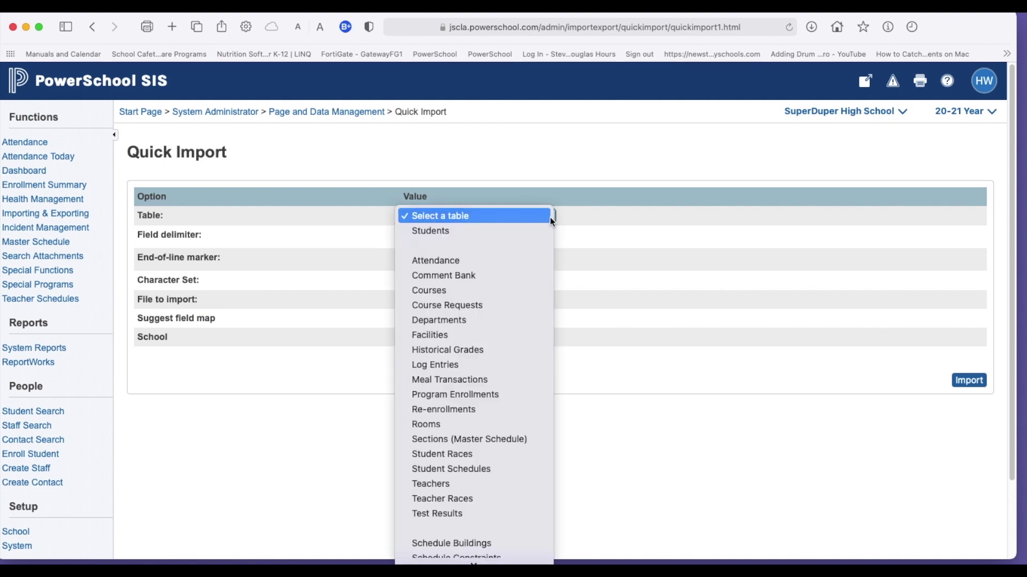
click(504, 440)
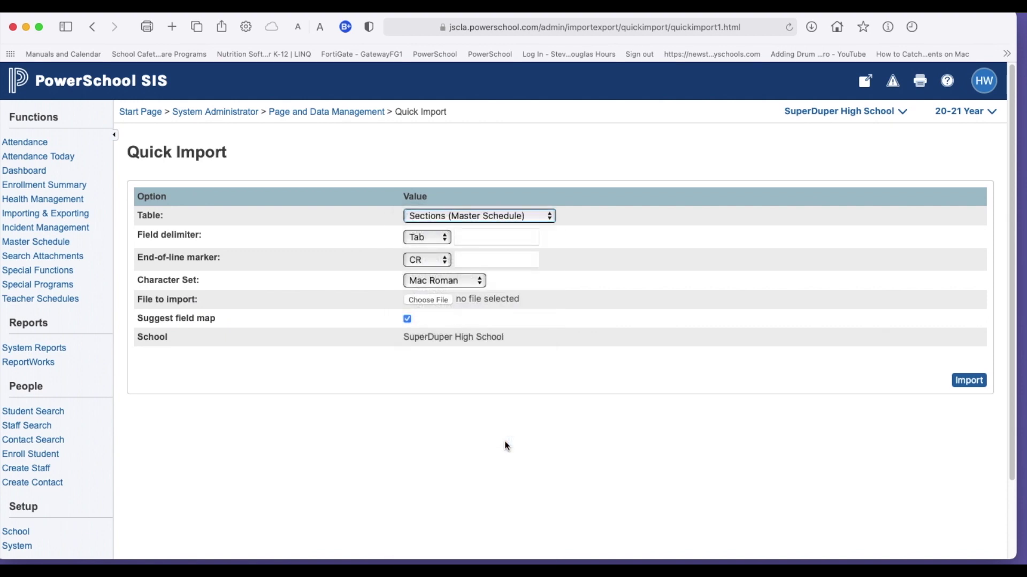
Set the field delimiter to Other: Comma and choose Sections2.csv from the Desktop
click(439, 238)
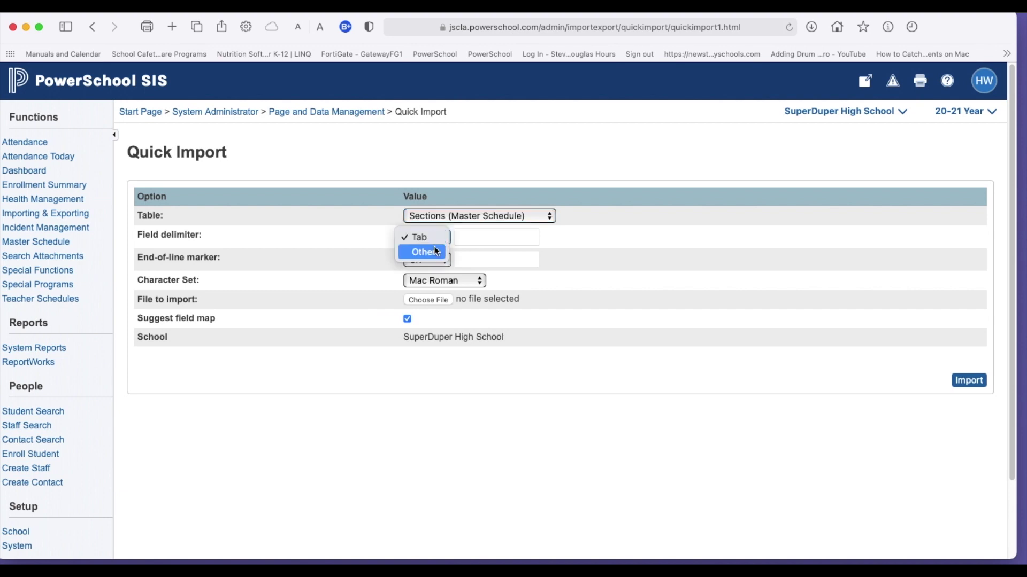
click(436, 253)
click(475, 235)
text(Comma)
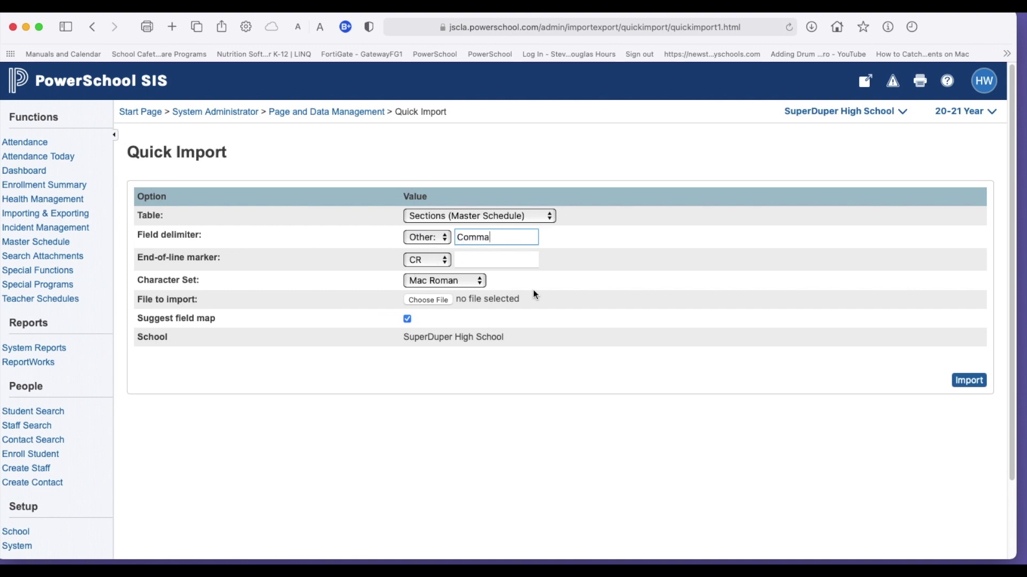
click(439, 301)
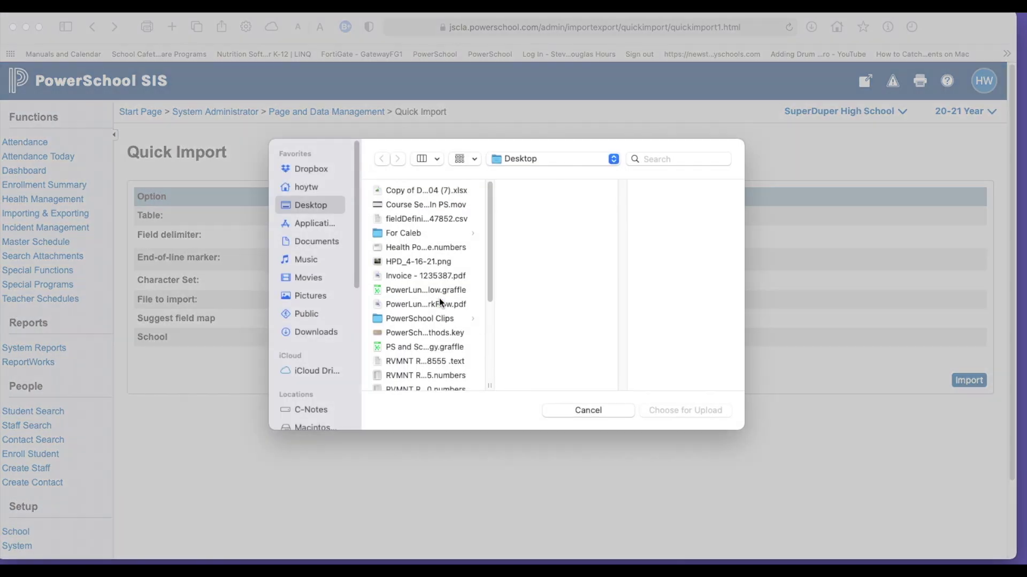
drag(491, 266, 481, 355)
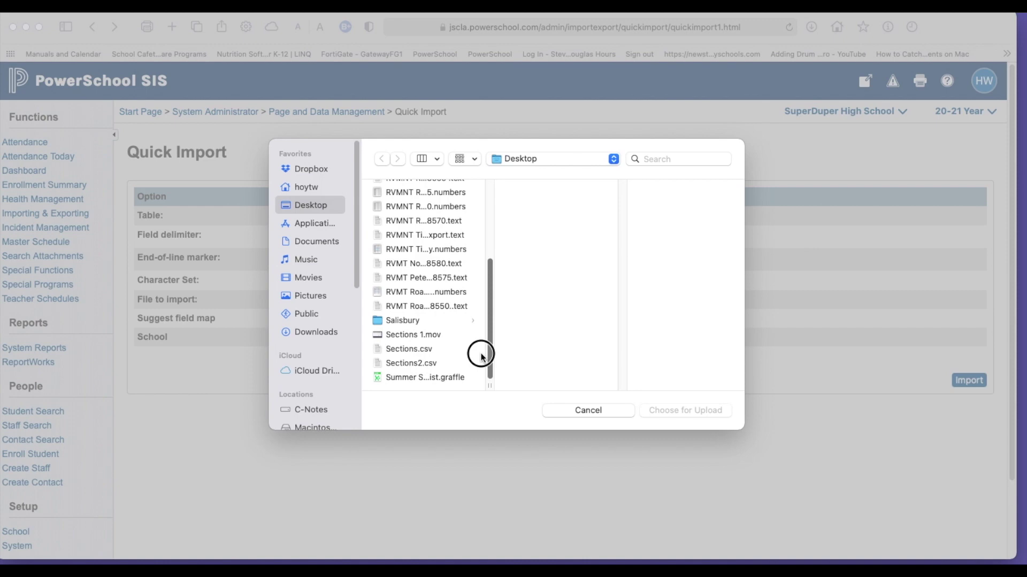
click(412, 362)
click(704, 408)
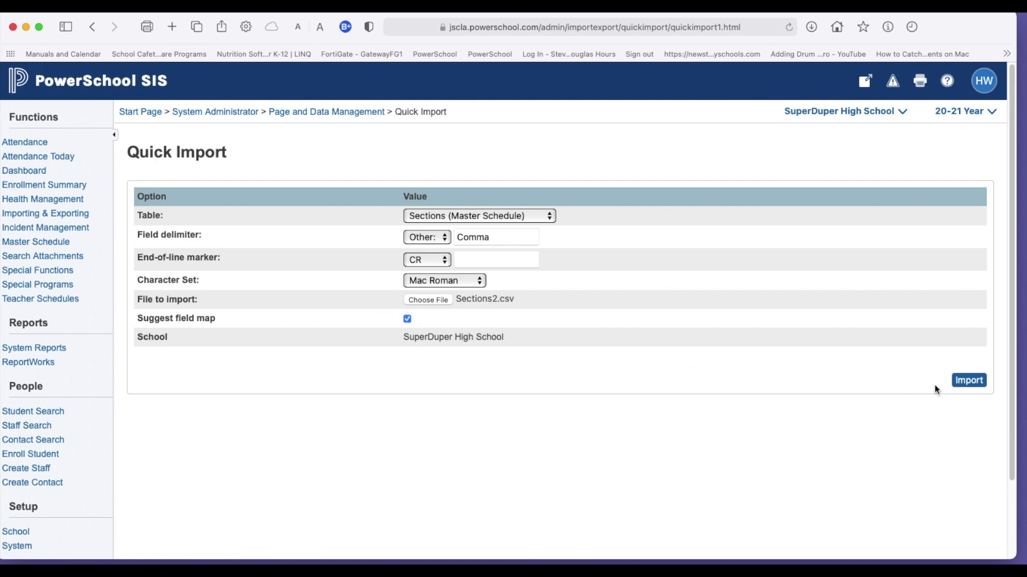
Begin the import and map the sixth column to the Teacher Number field
click(969, 381)
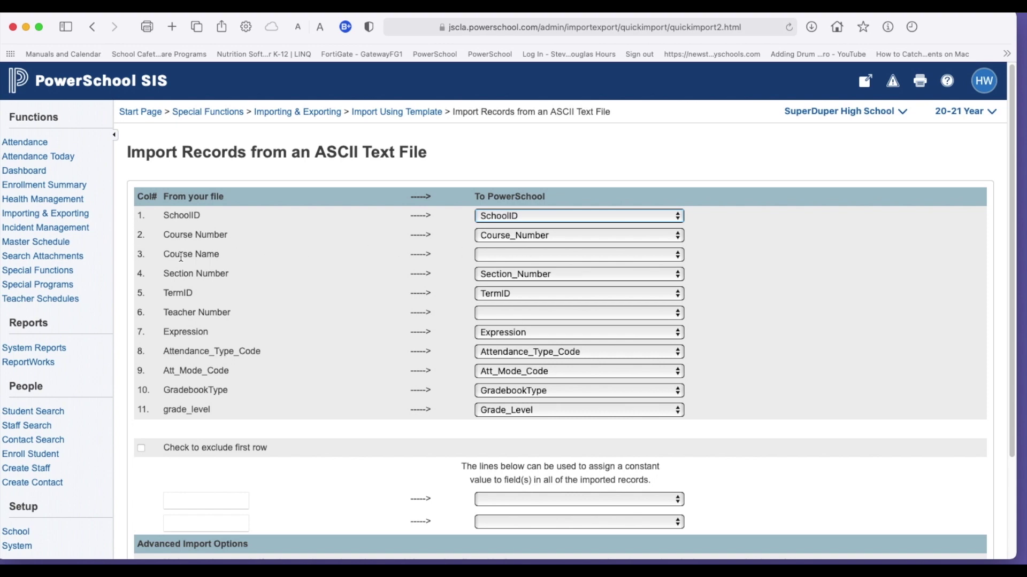
key(Tab)
key(Tab)
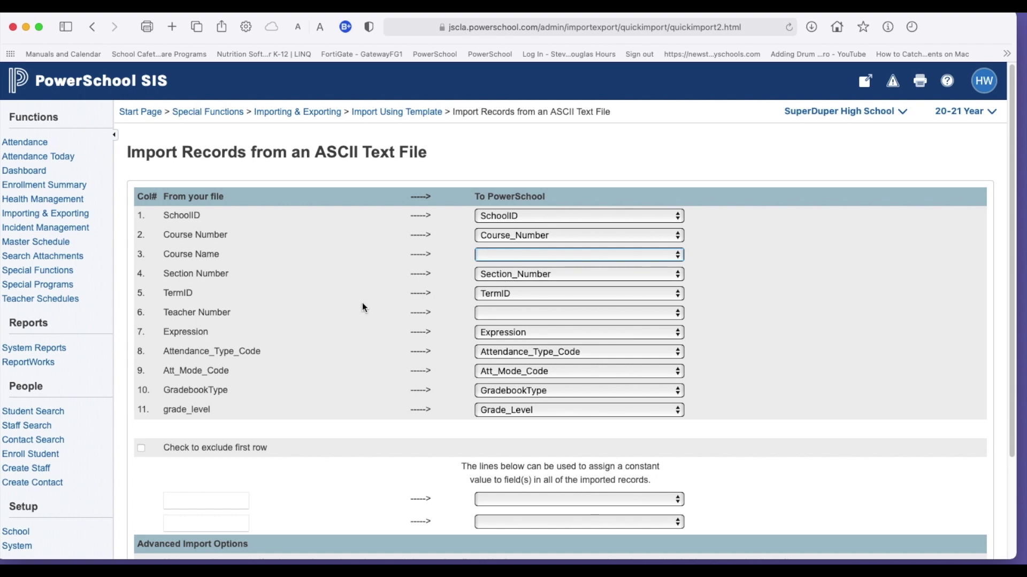
click(579, 314)
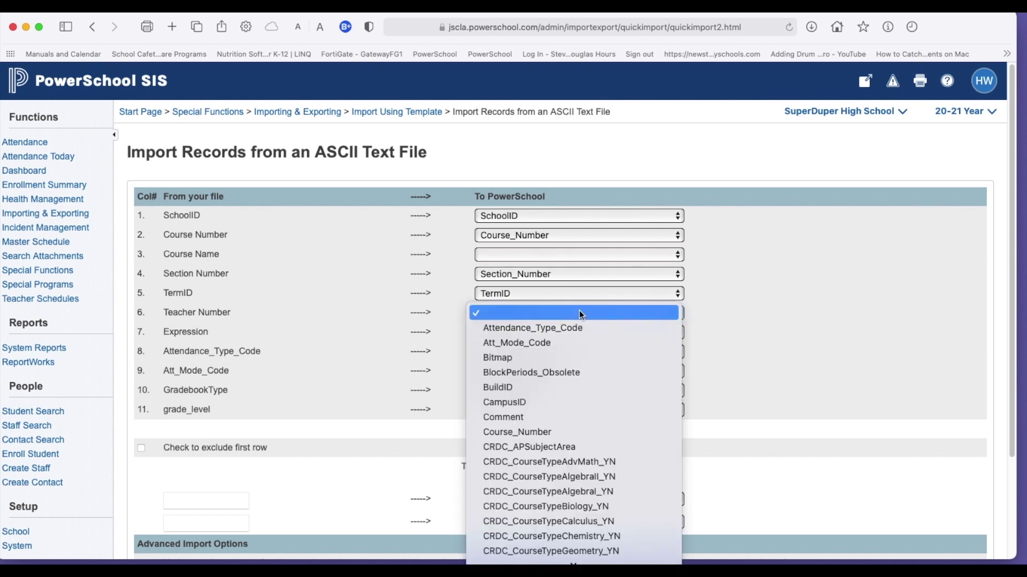
scroll(579, 317, down, 20)
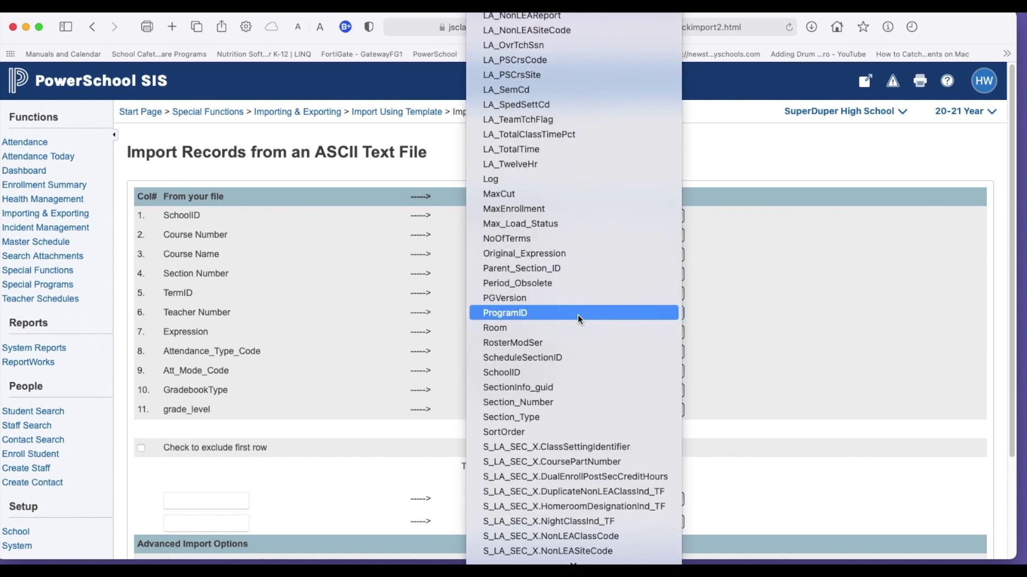
scroll(579, 319, down, 20)
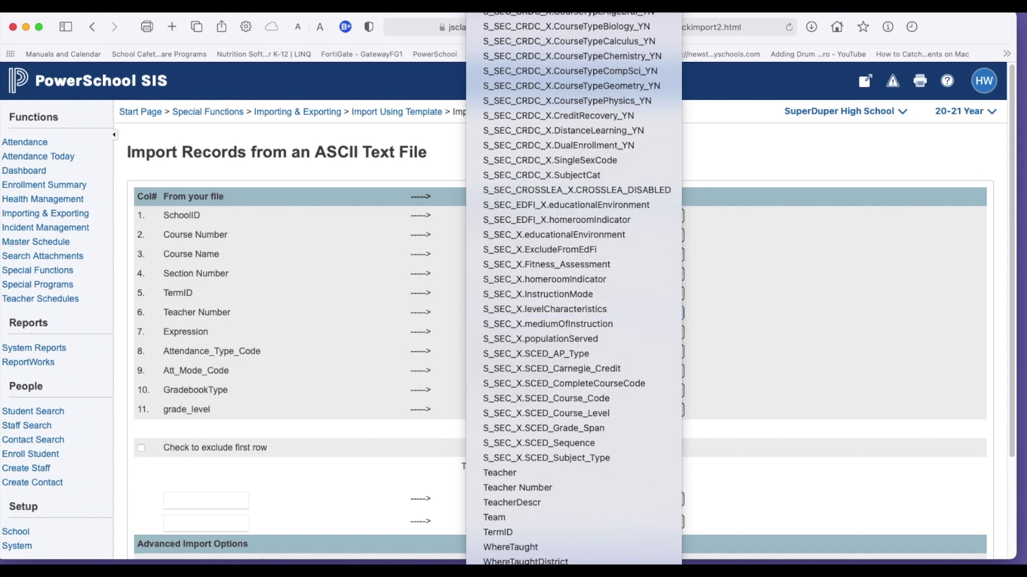
click(535, 488)
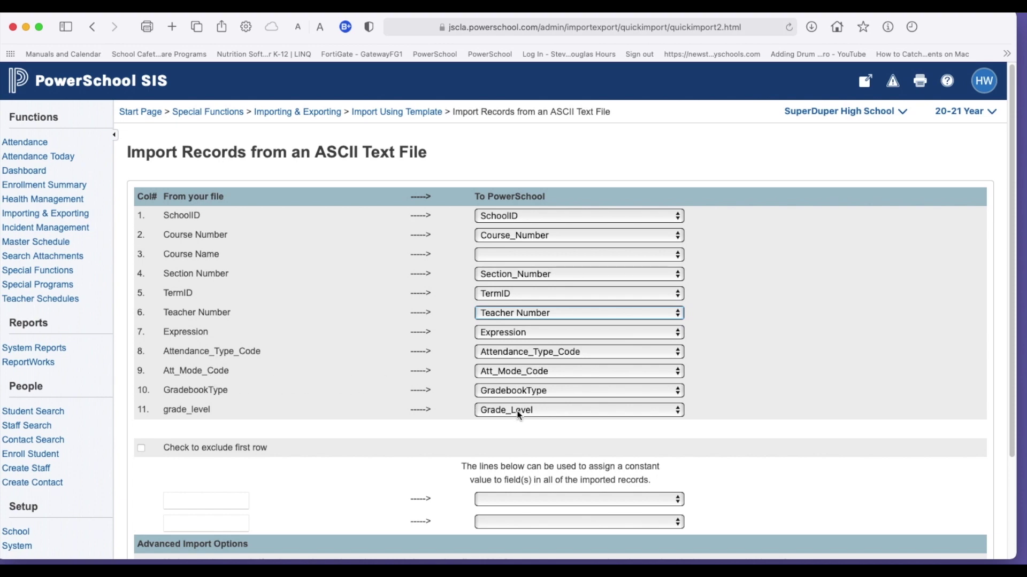
Exclude the header row and submit the section import
scroll(517, 410, down, 3)
click(141, 372)
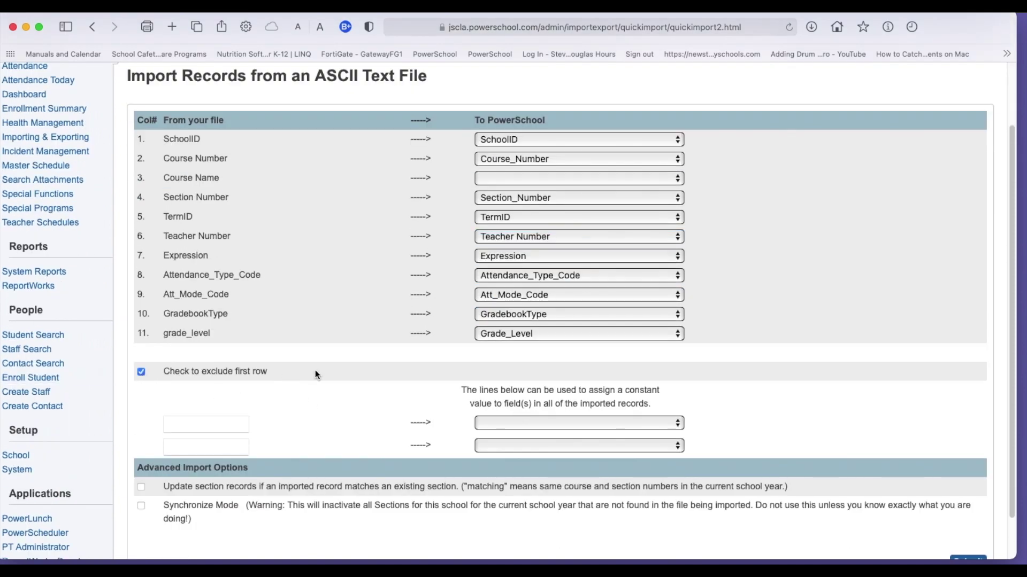
scroll(350, 370, down, 2)
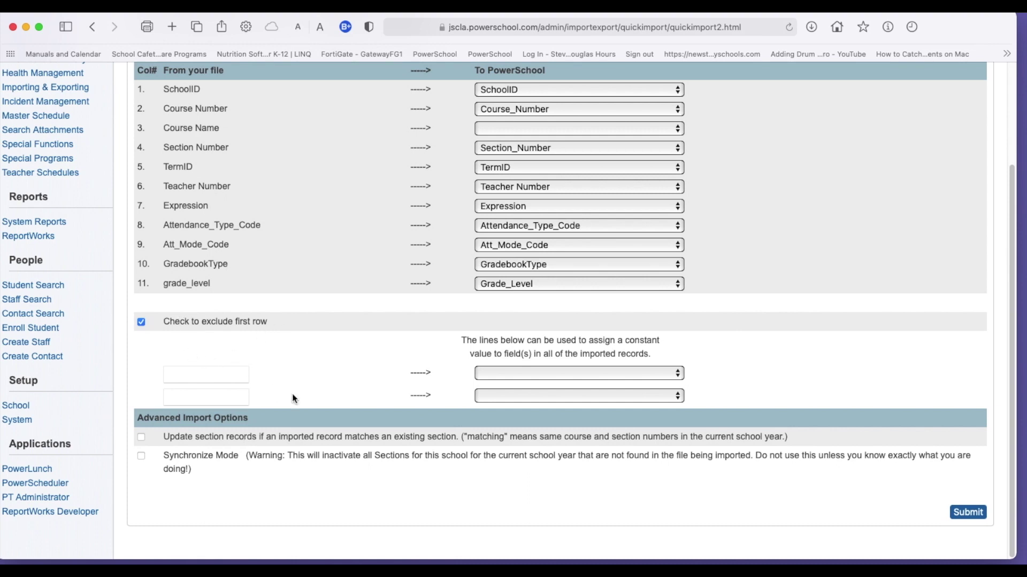
click(963, 514)
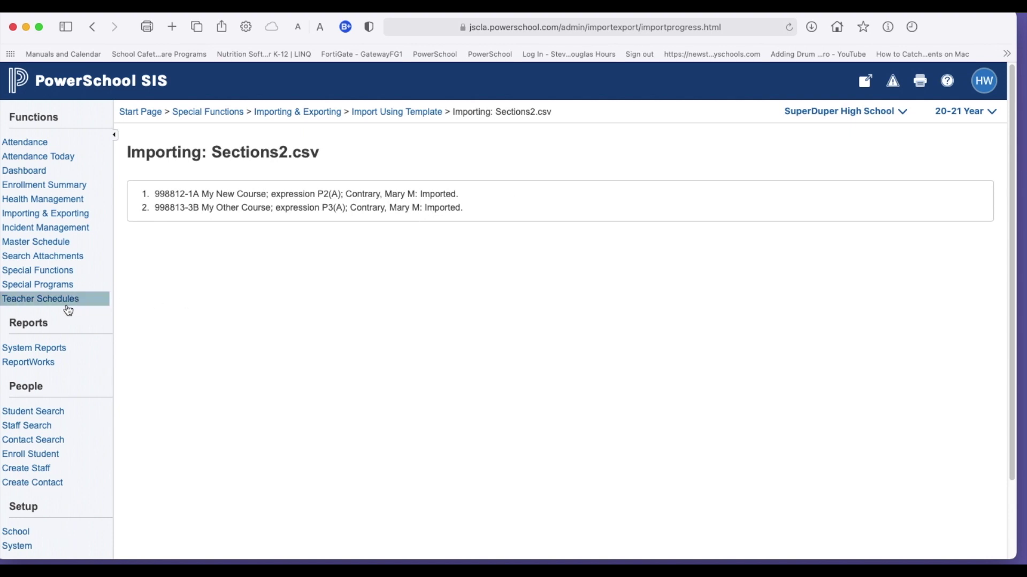
View the teacher's schedule showing My New Course 1A (P2(A)) and My Other Course 3B (P3(A))
click(66, 304)
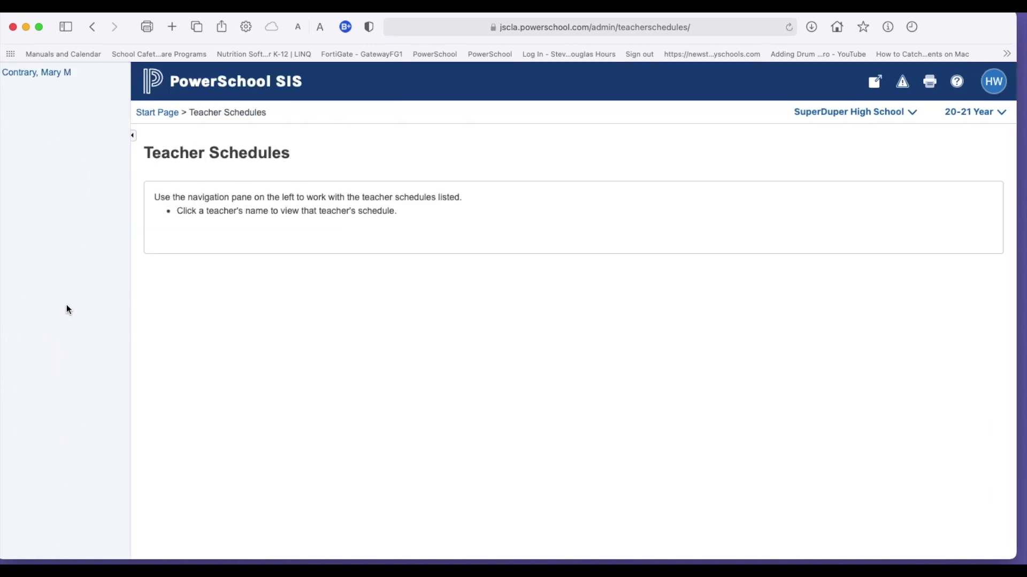
click(58, 76)
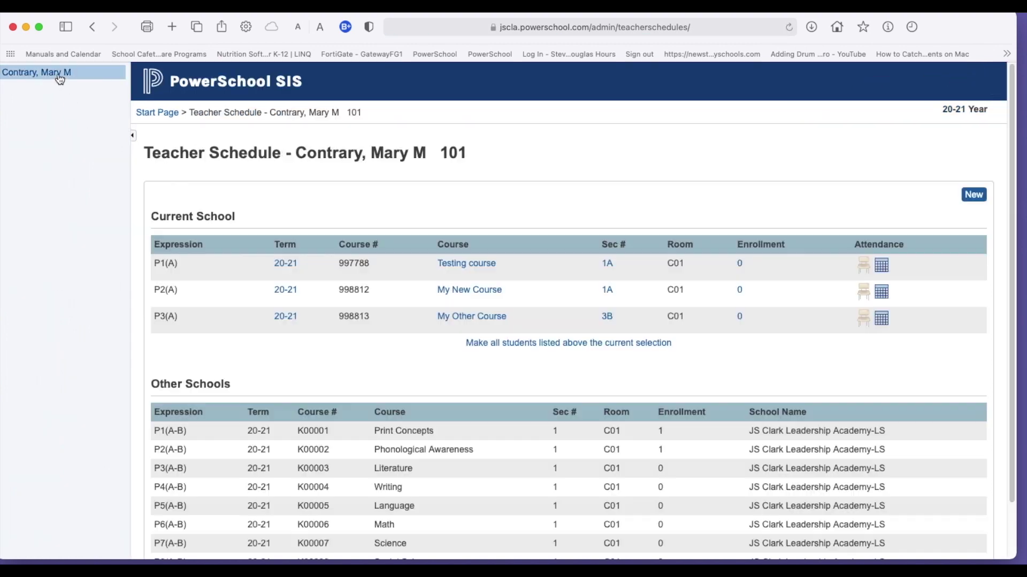